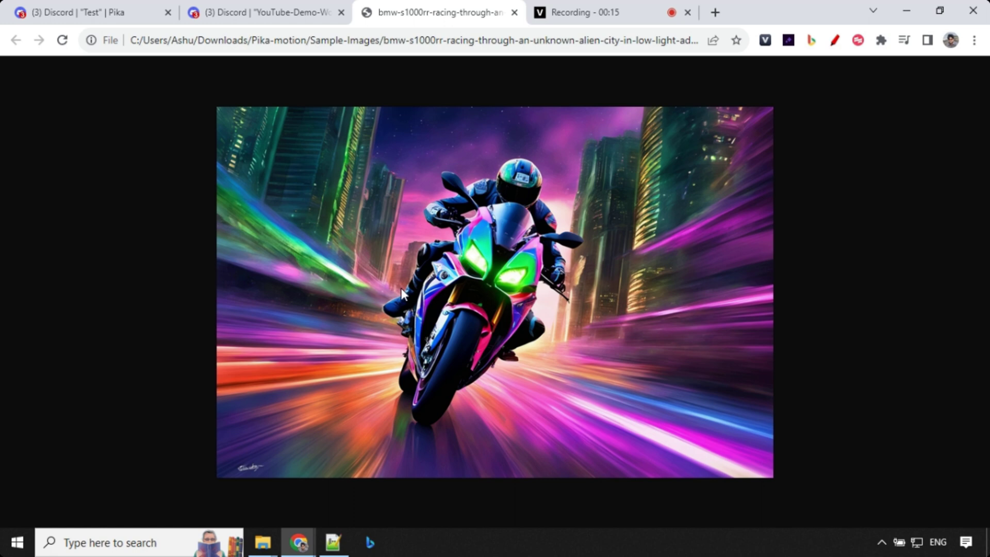
Start a Pika /animate command in Discord with the bmw-s1000rr motorcycle image attached.
click(301, 12)
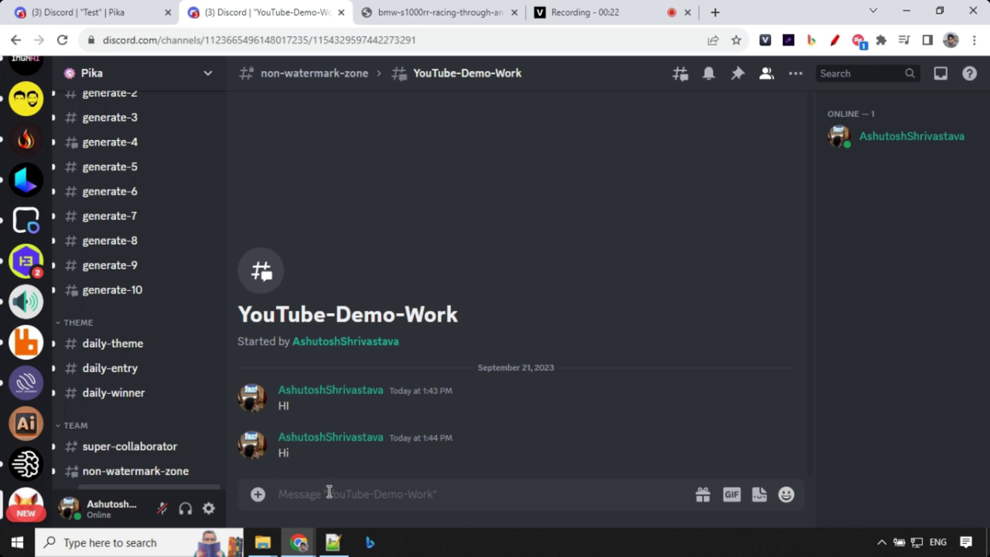
text(/)
click(361, 211)
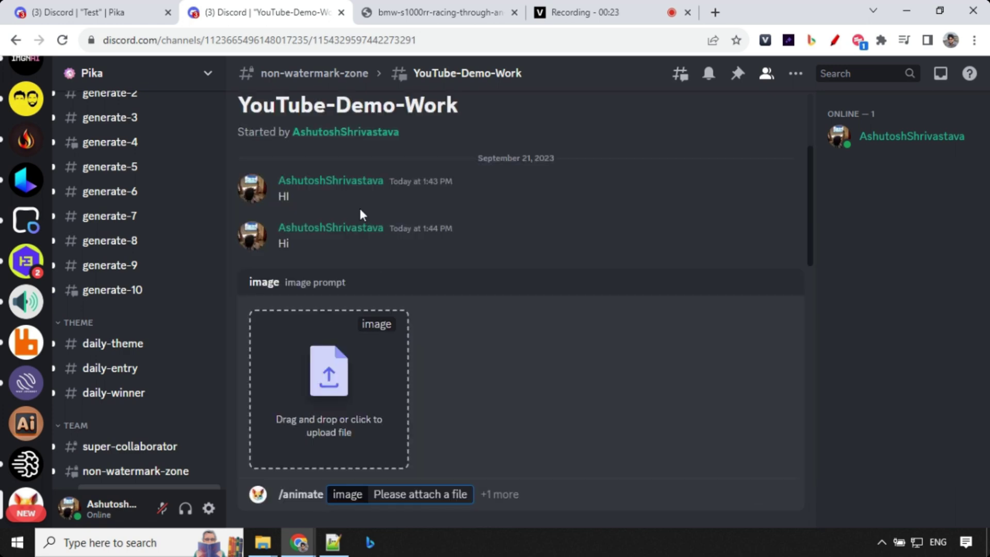
click(320, 427)
click(582, 161)
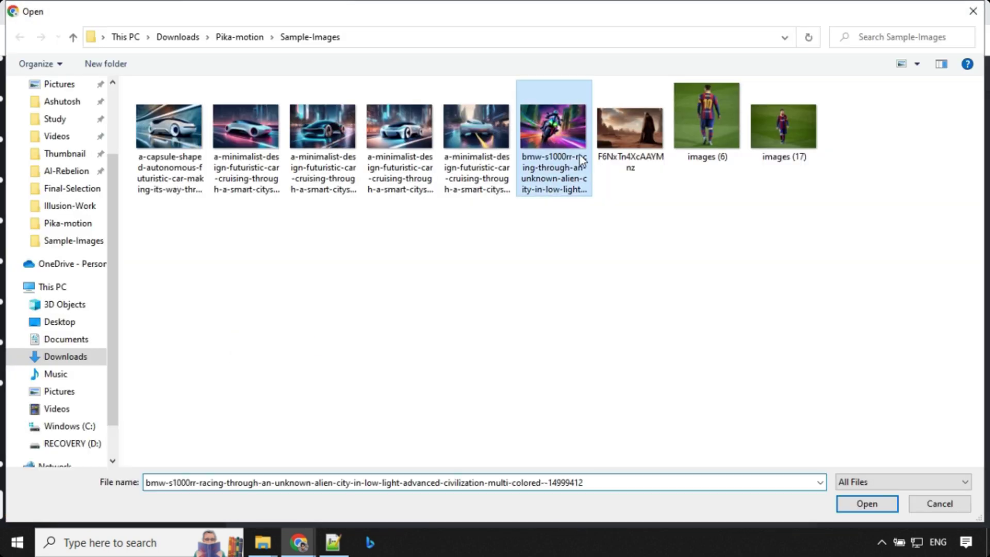
click(883, 507)
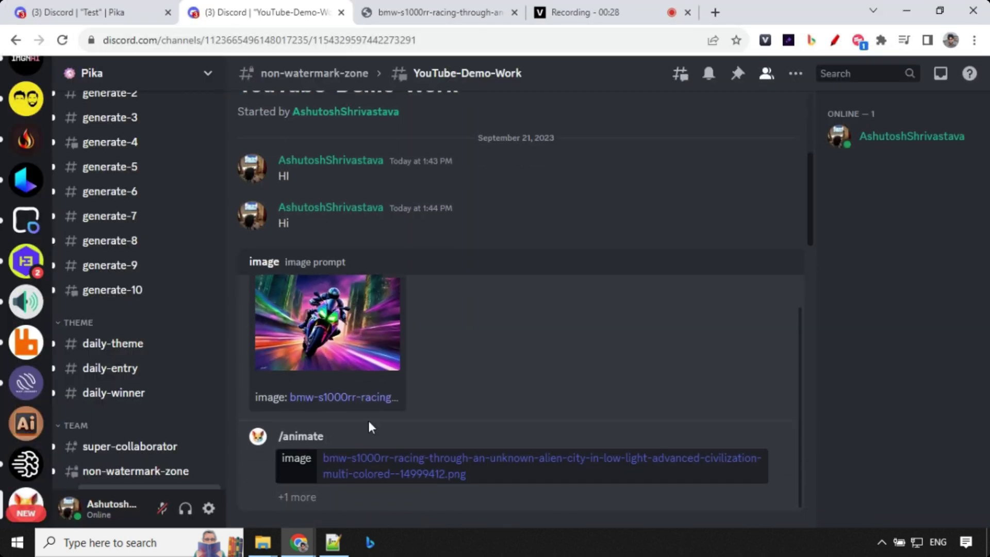
Add a prompt with motion 1, gs 20, fps 24, camera zoom in and seed 4567.
click(291, 497)
click(281, 223)
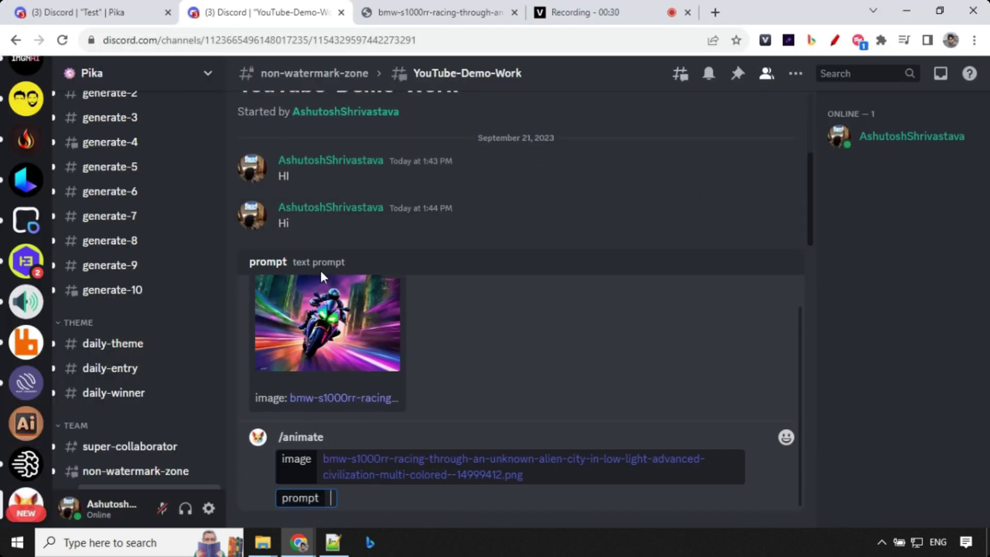
text(-motion 1 -gs 20 -fps 24 -camera zoom in -seed 4567)
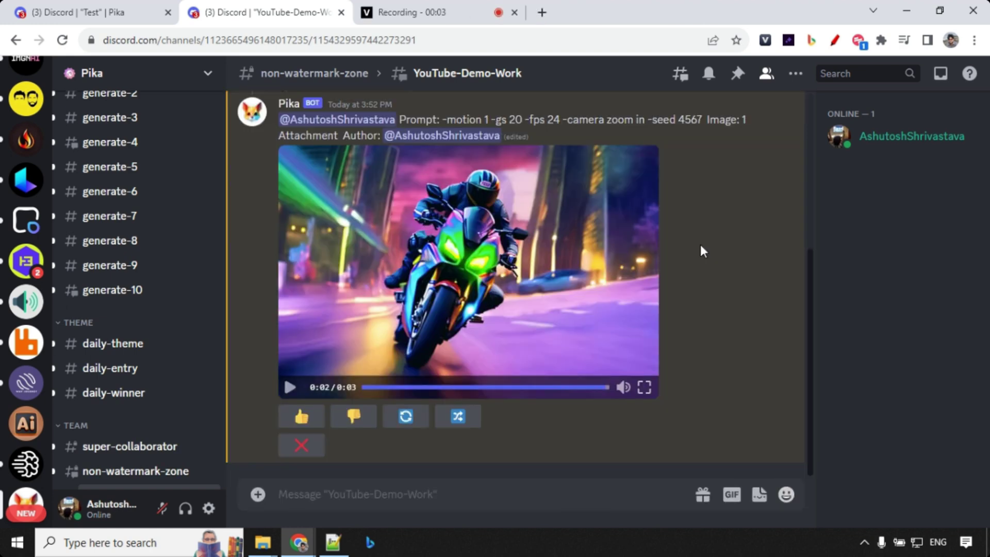
Play the generated motorcycle video to review it.
click(290, 387)
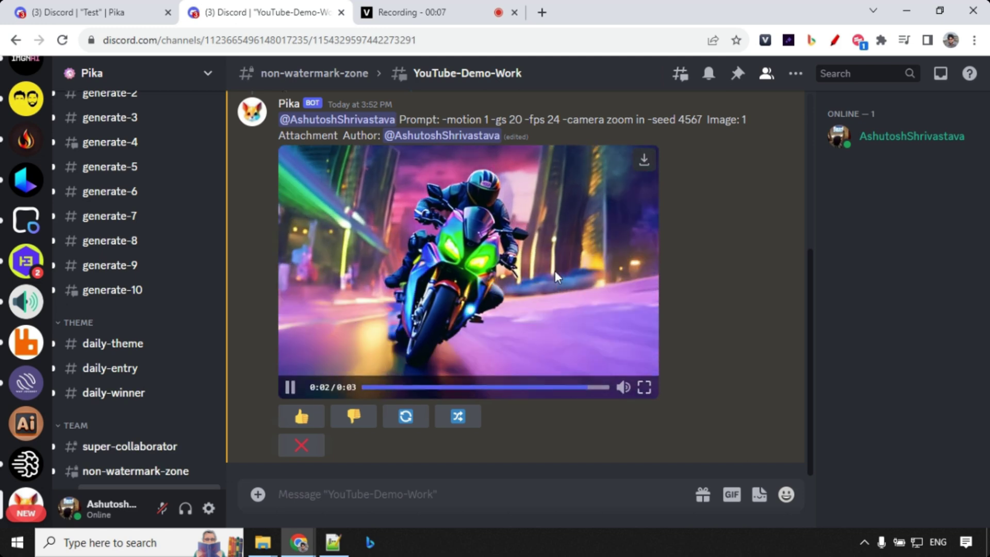
click(553, 271)
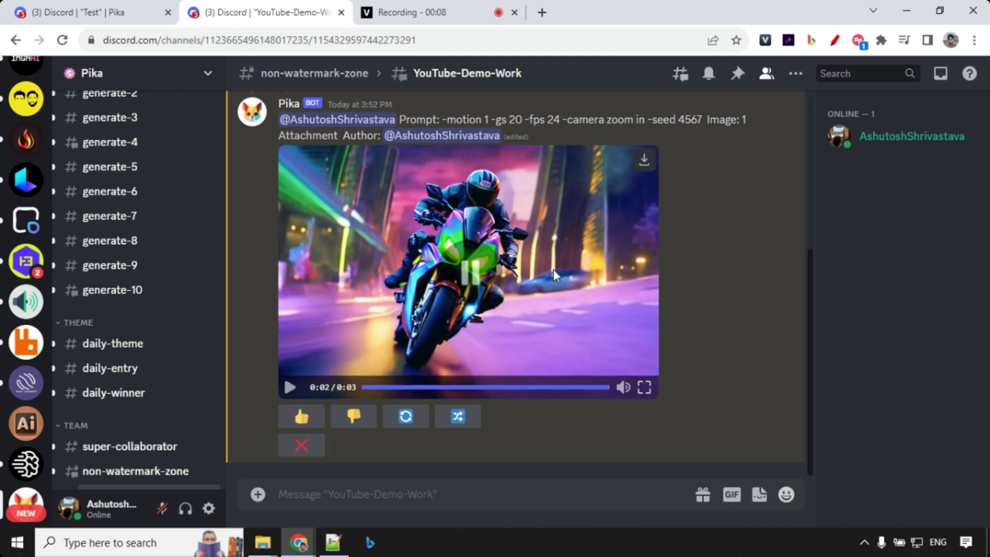
click(327, 367)
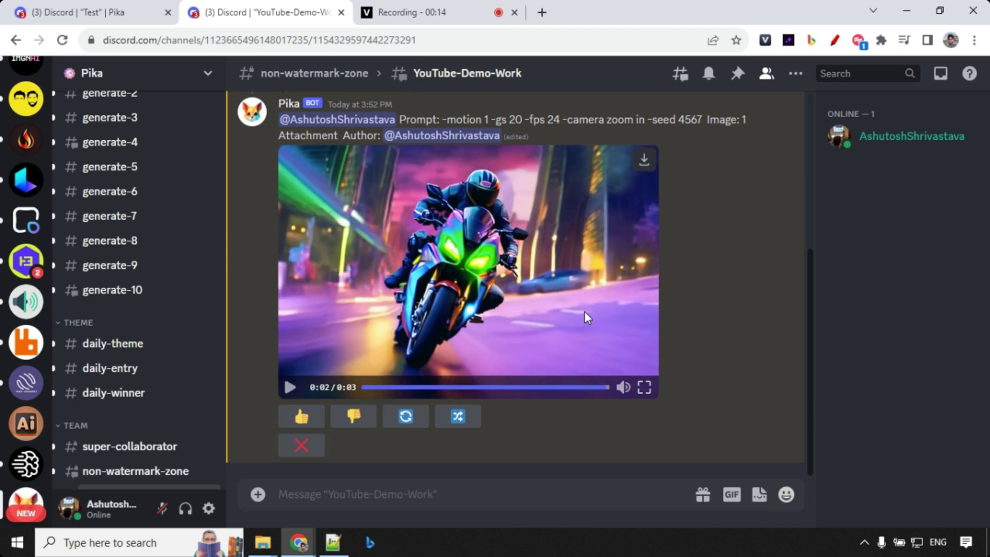
Remix it with 'Single sports bike in action' placed ahead of the same settings.
click(458, 421)
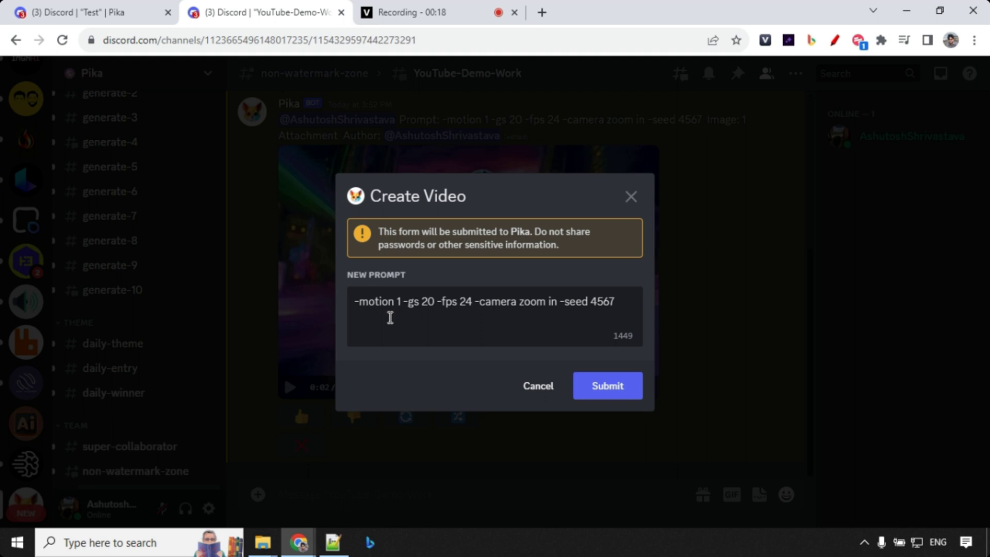
key(ctrl+a)
text(Single sports bike in action -motion 1 -gs 20 -fps 24 -camera zoom in -seed 4567)
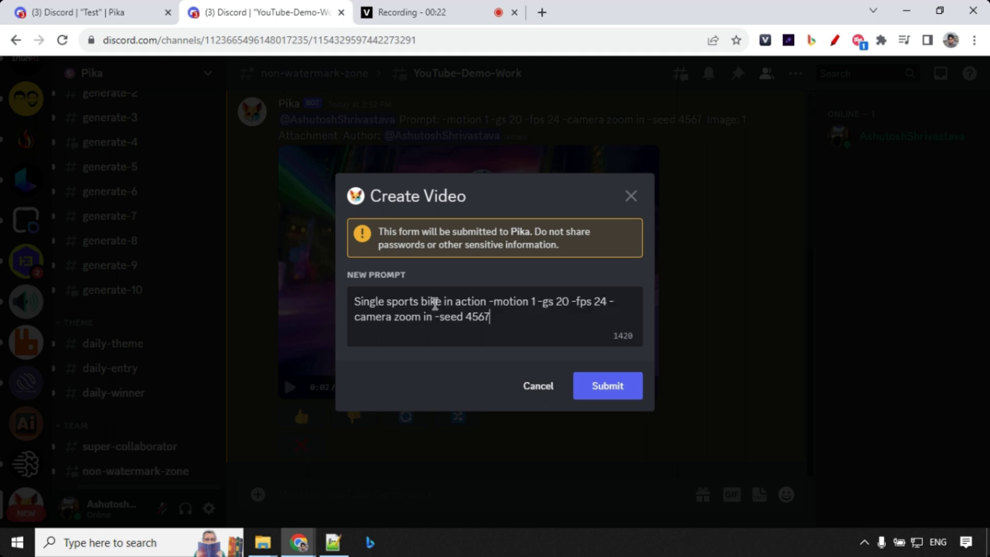
drag(491, 300, 504, 320)
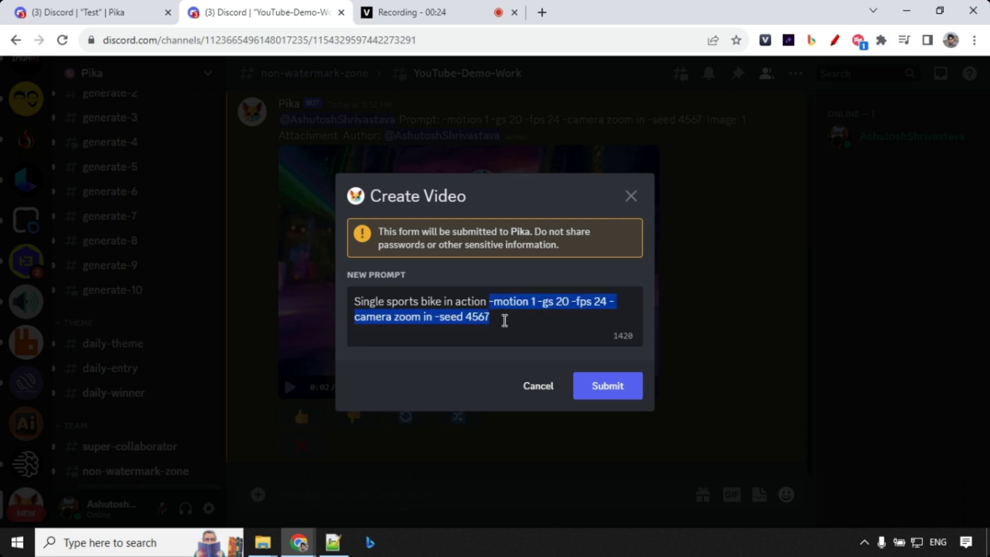
click(608, 385)
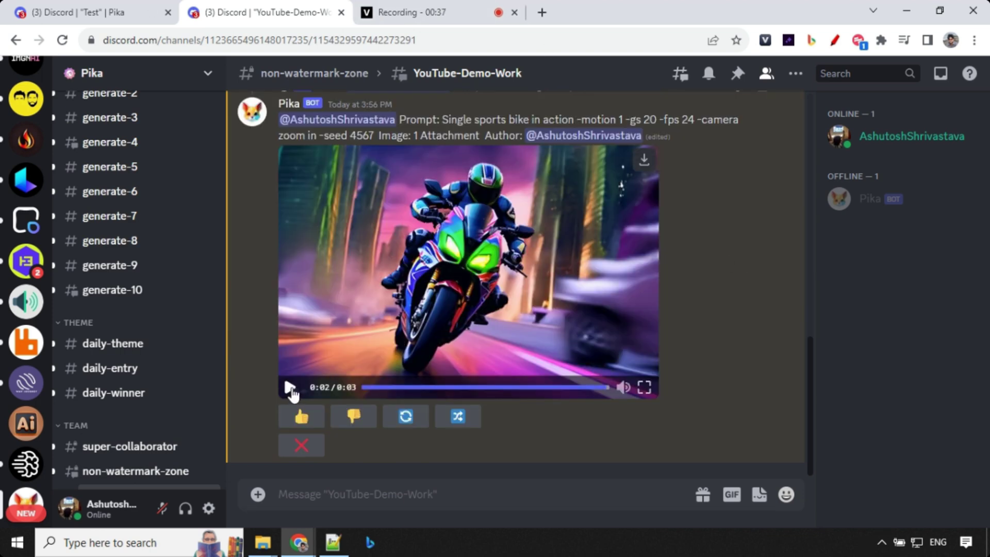
Watch the new video, then remix it adding -neg "multiple sports bike, car, bus, people".
click(290, 388)
click(458, 416)
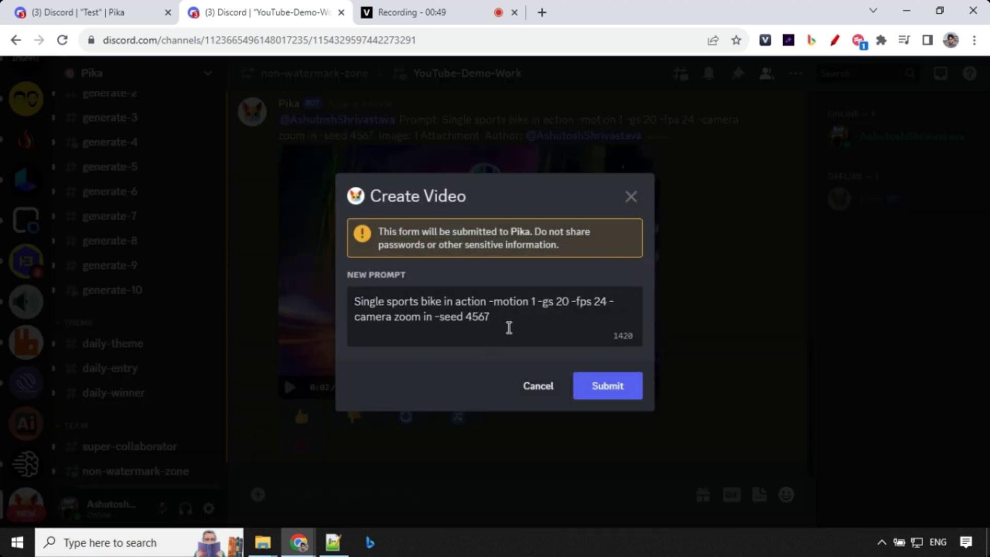
drag(509, 330, 336, 286)
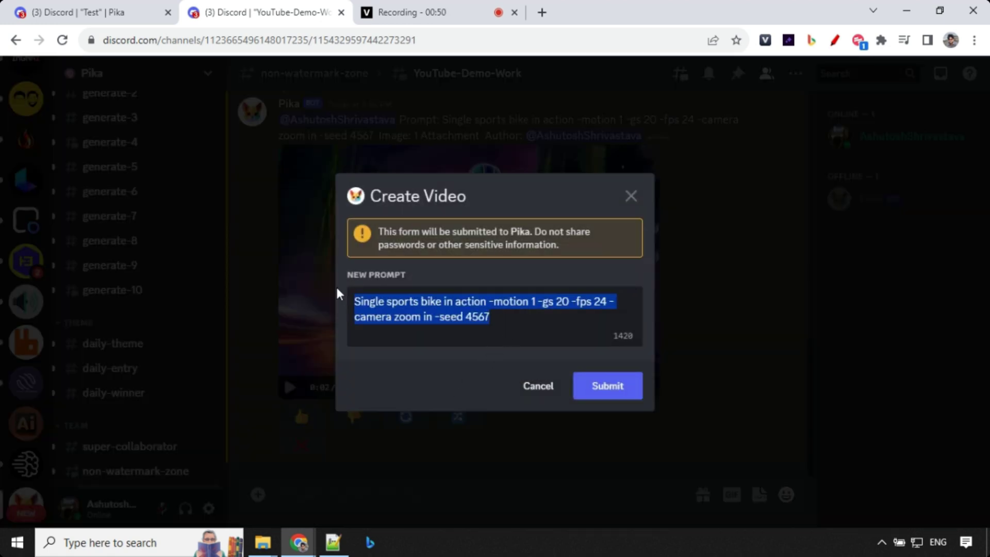
text(Single sports bike in action -neg "multiple sports bike, car, bus, people" -motion 1 -gs 20 -fps 24 -camera zoom in -seed 4567)
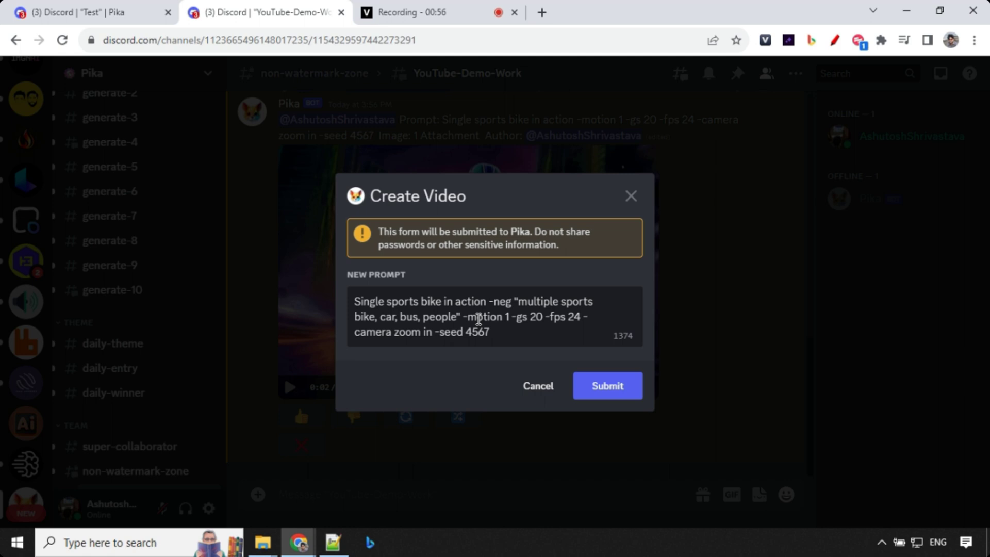
drag(490, 302, 463, 315)
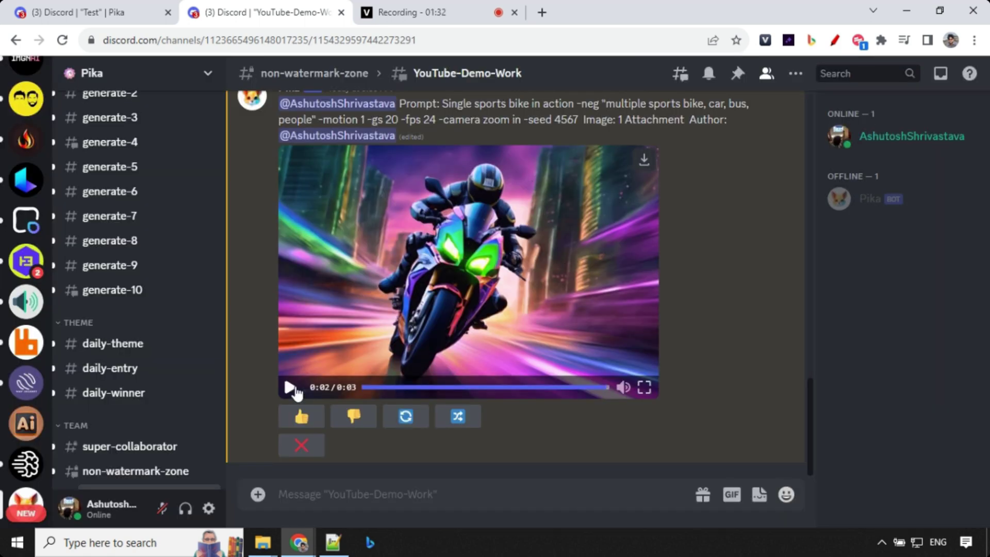
Watch the latest bike video, then remix it with -seed changed from 4567 to 4569.
click(294, 391)
click(461, 421)
click(506, 337)
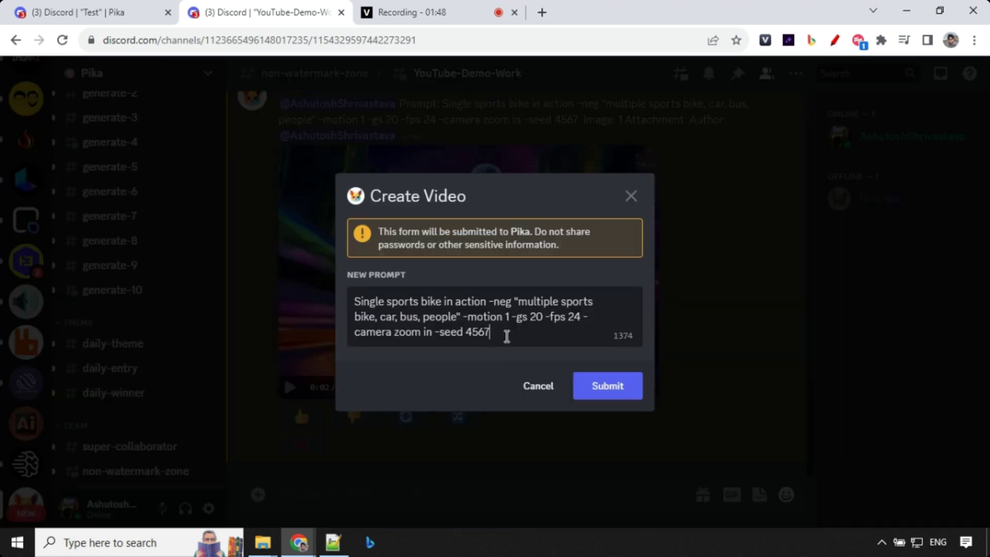
key(BackSpace)
text(9)
click(597, 387)
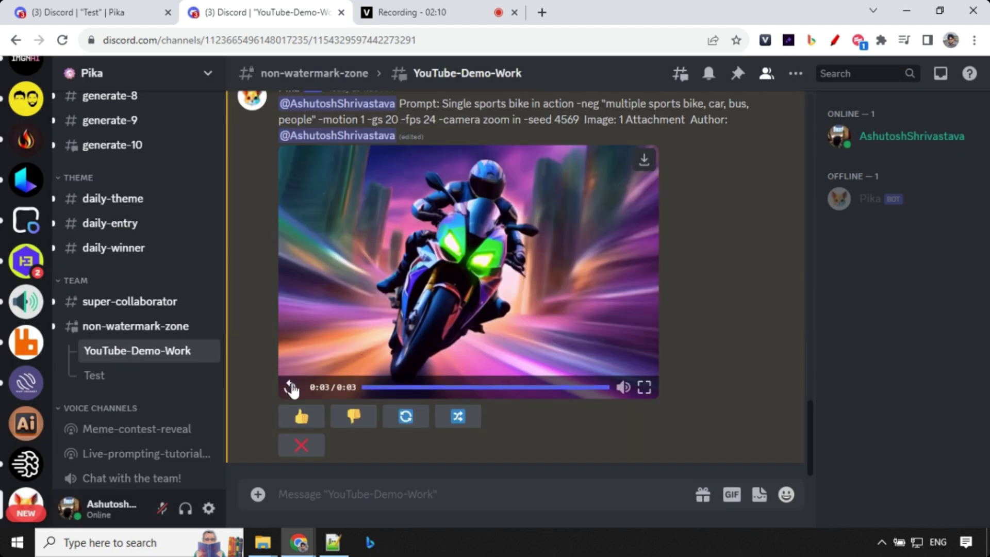
Replay the seed 4569 bike video from the start.
click(290, 387)
click(433, 289)
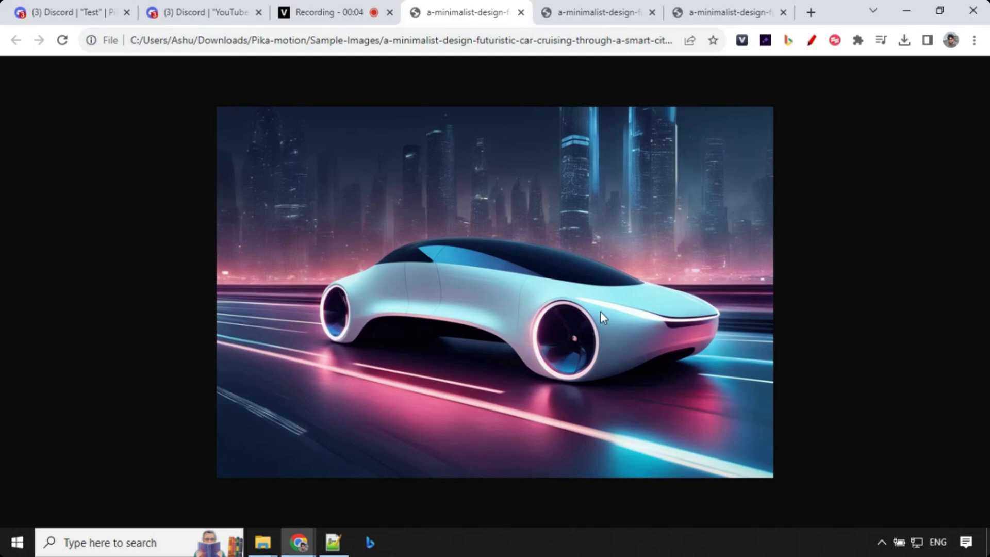
View the second and white minimalist futuristic car images, then begin a /ani command.
click(588, 11)
click(750, 11)
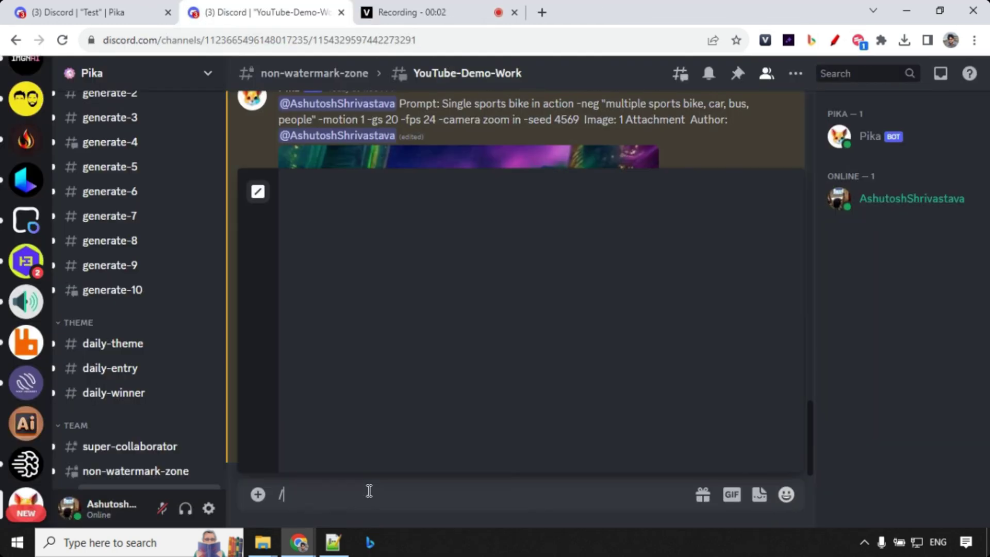
text(/ani)
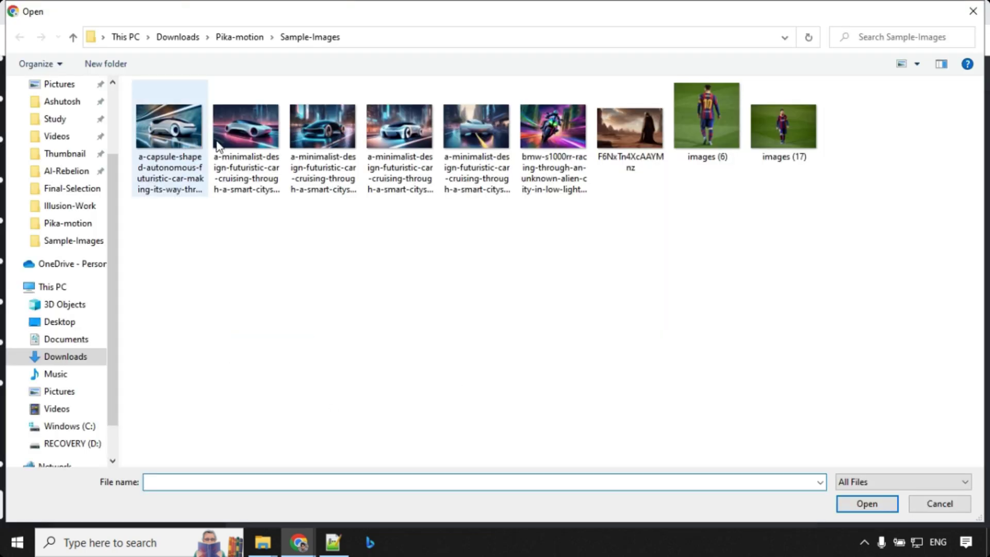
Animate the white car image with prompt 'Single futuristic car in action', camera zoom in, seed 4567.
click(243, 134)
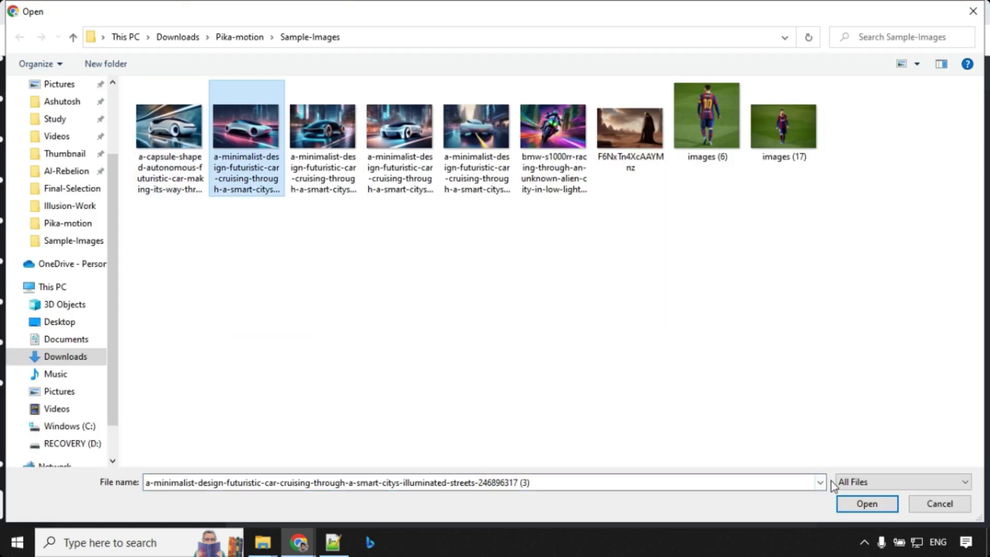
click(848, 501)
click(302, 498)
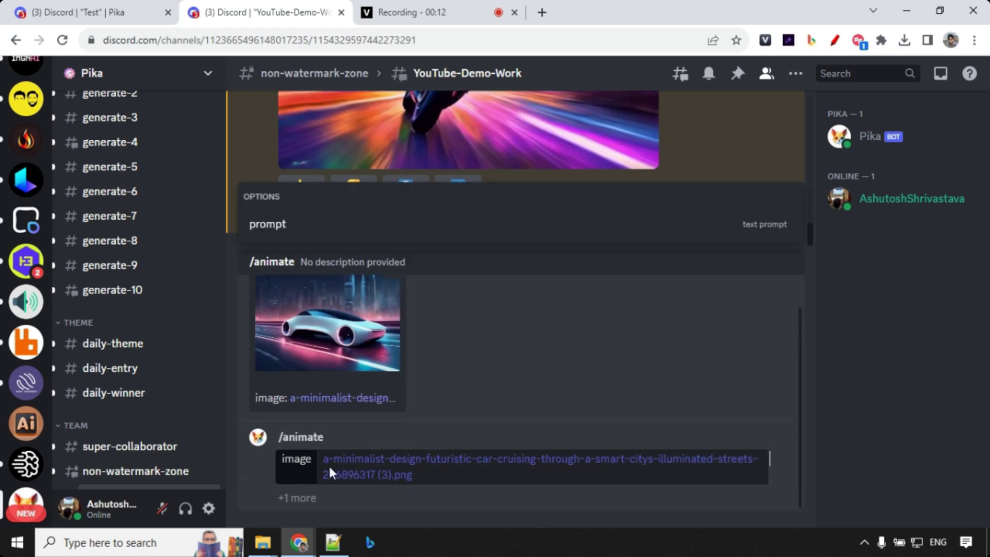
click(278, 227)
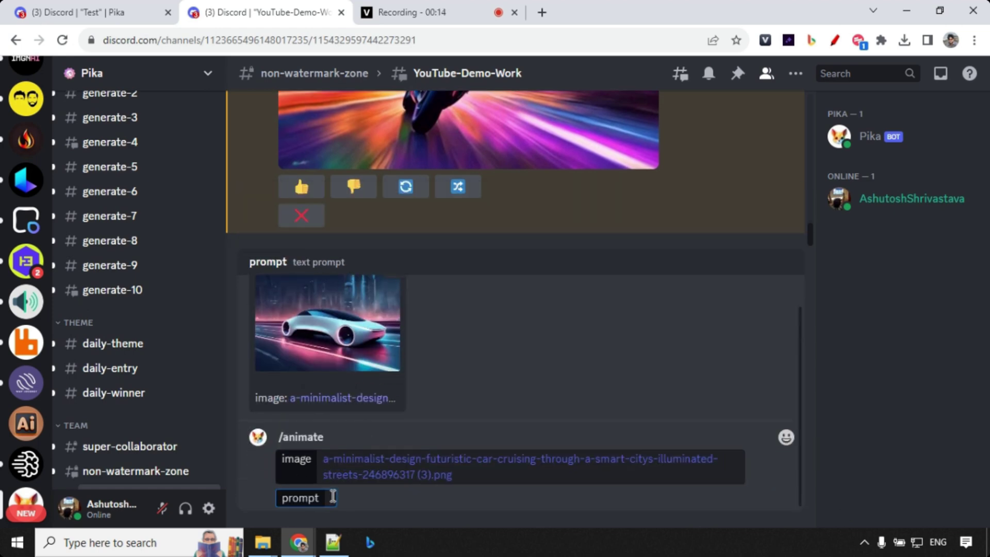
text(Single futuristic car in action -neg "multiple  bike, multiple car, bus, people" -motion 1 -gs 20 -fps 24 -camera zoom in -seed 4567)
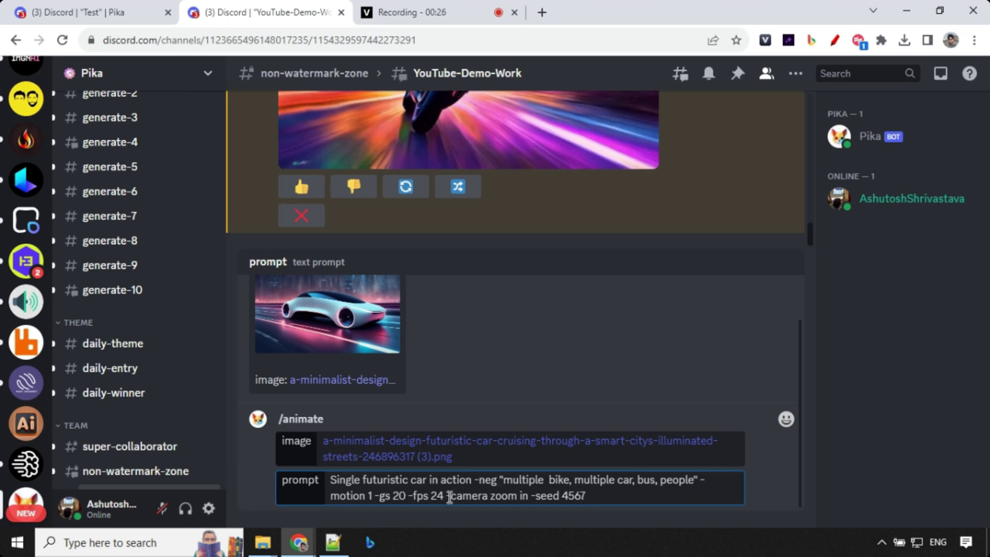
drag(446, 496, 528, 497)
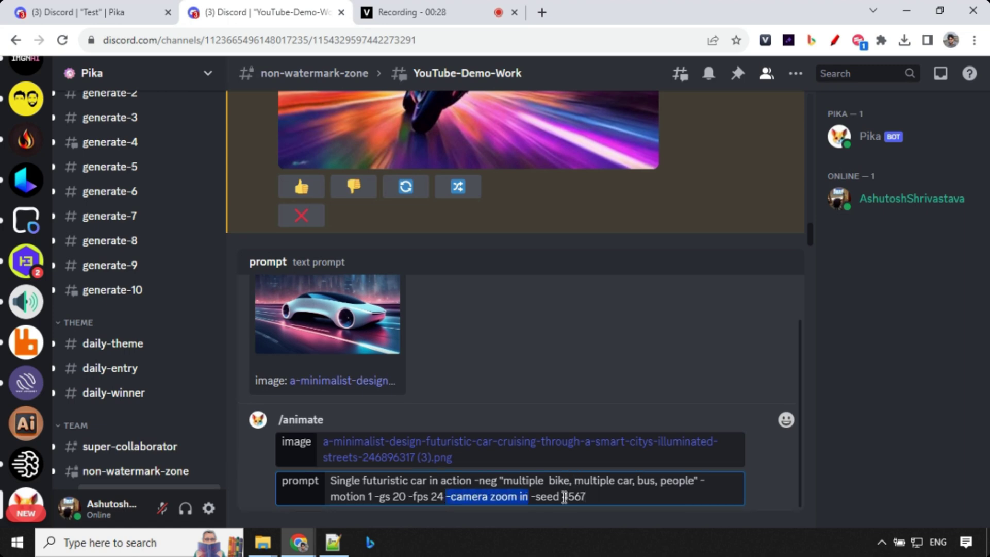
key(Return)
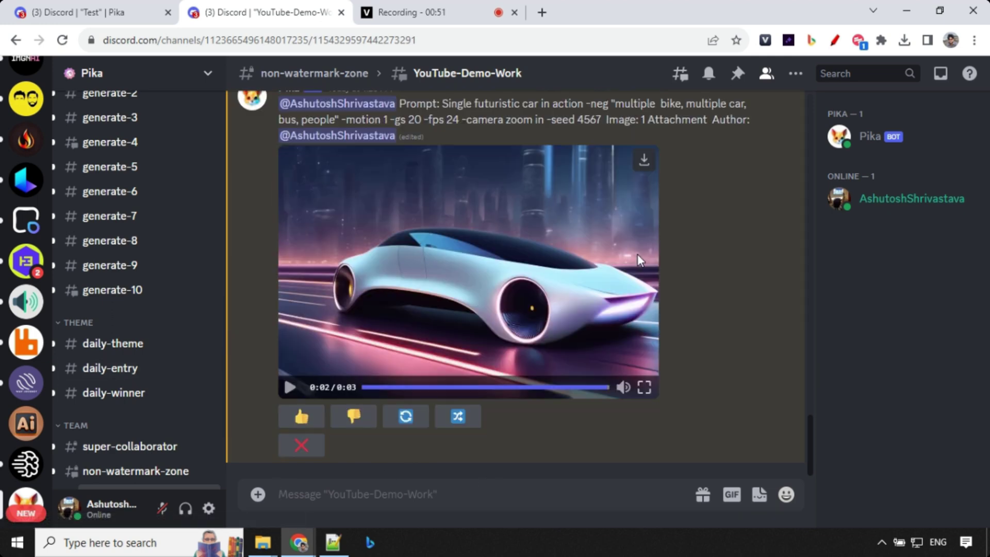
Remix the car video with a car-moving-on-road prompt, motion 1, camera pan left, seed 4567.
click(291, 387)
click(463, 425)
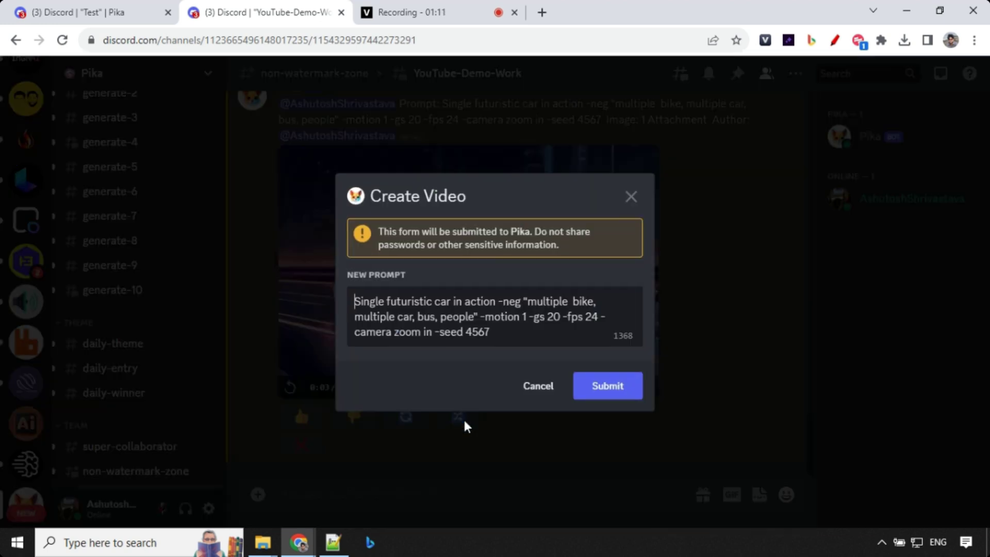
drag(526, 334, 330, 304)
text(Single futuristic car moving on road -neg "multiple  bike, multiple car, bus, people" -motion 0 -gs 20 -fps 24 -camera pan left -seed 4567)
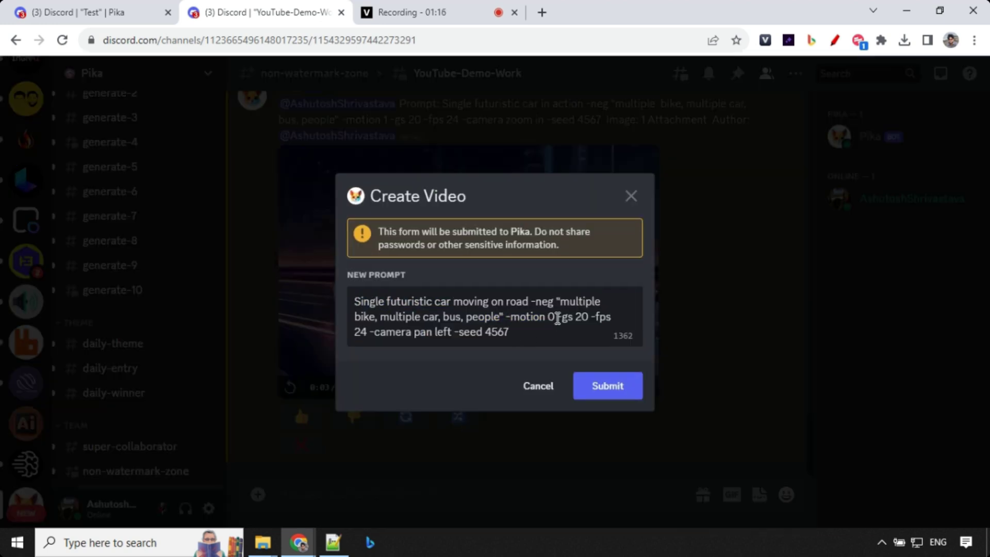
key(BackSpace)
text(1)
key(Left)
key(BackSpace)
key(BackSpace)
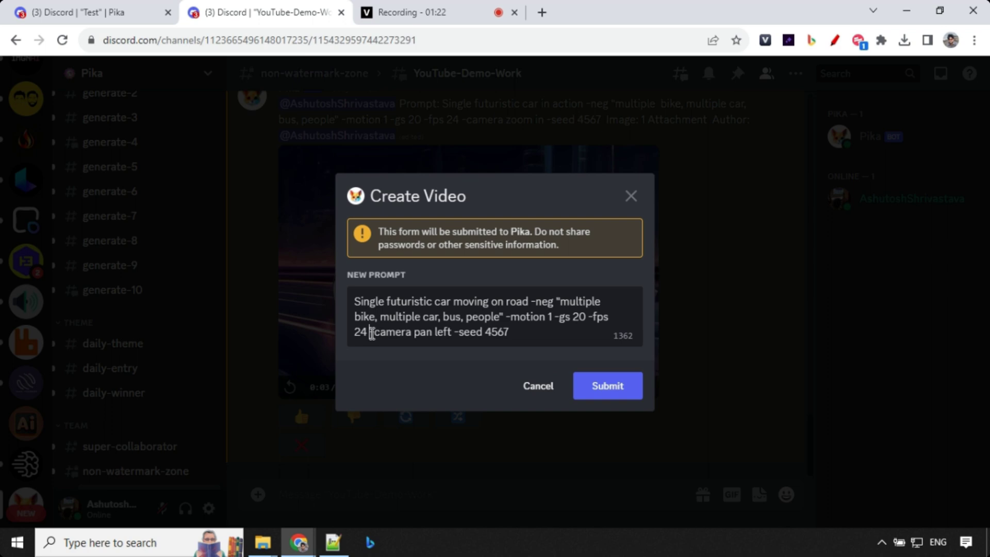
drag(369, 332, 454, 333)
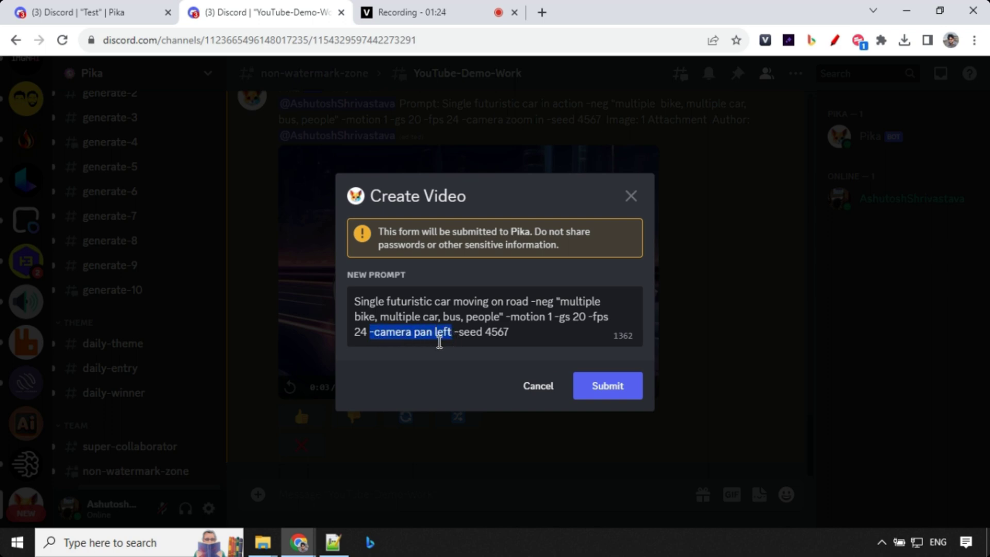
click(593, 386)
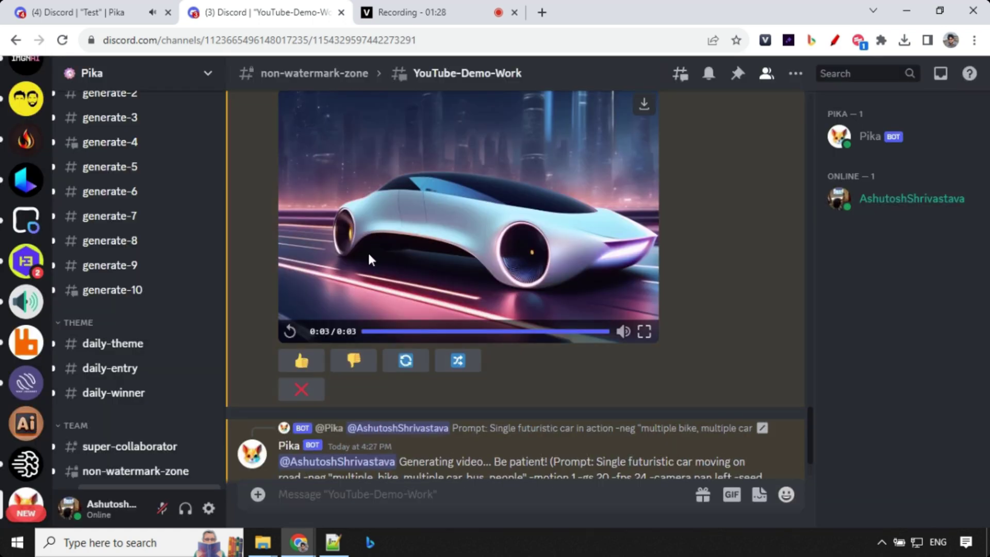
scroll(356, 252, up, 5)
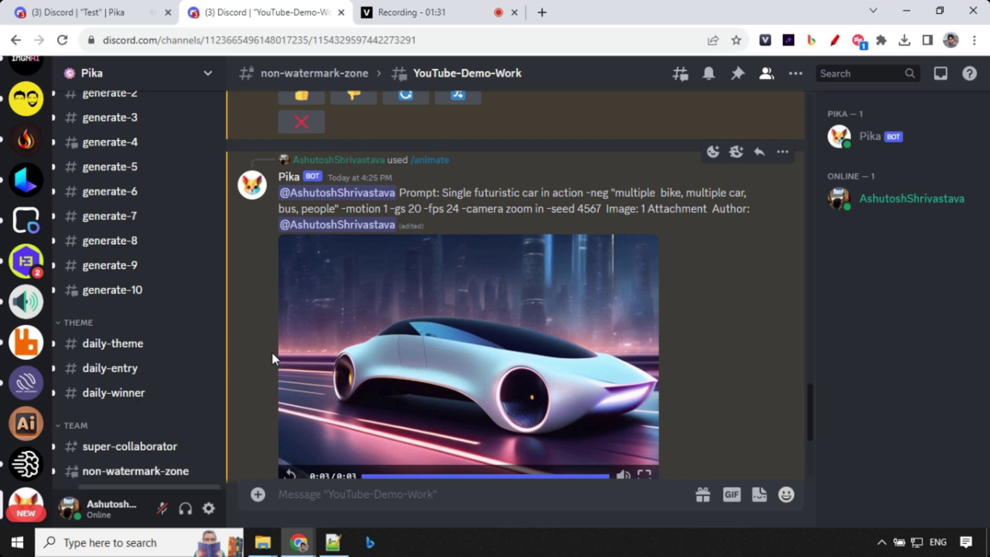
Play the newly posted 3-second camera-pan-left road video.
scroll(293, 348, down, 2)
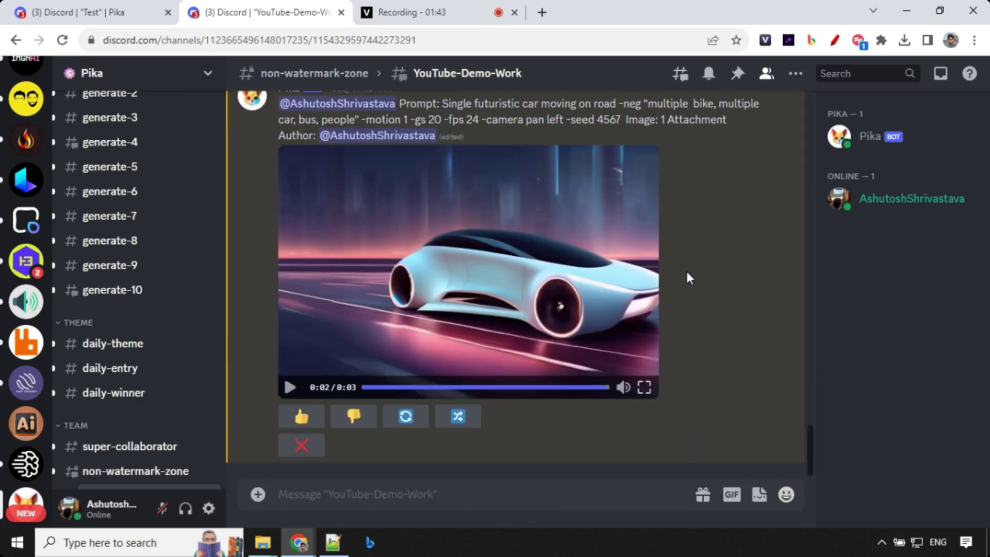
click(566, 362)
Remix the pan-left car video with -motion changed from 1 to 0.
click(459, 417)
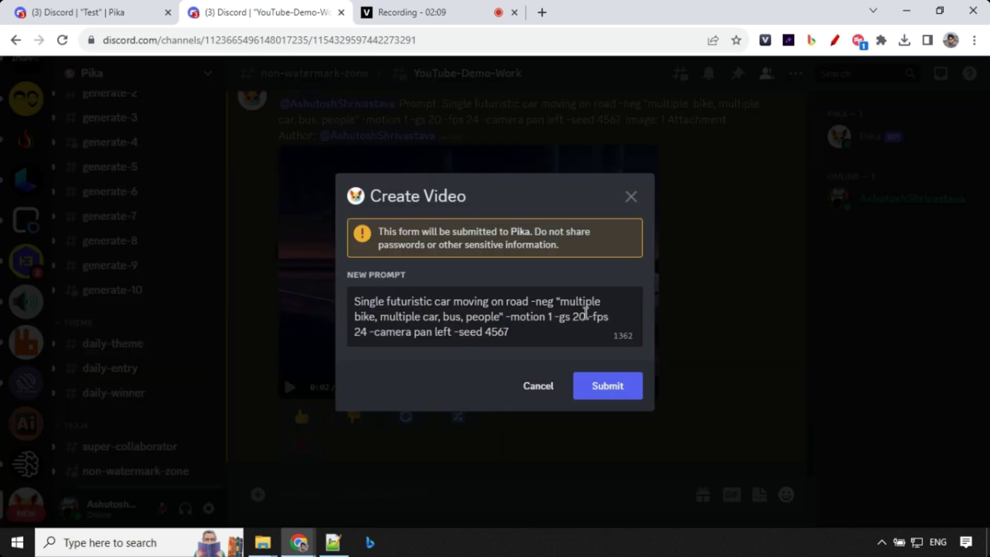
click(555, 317)
key(BackSpace)
text(0)
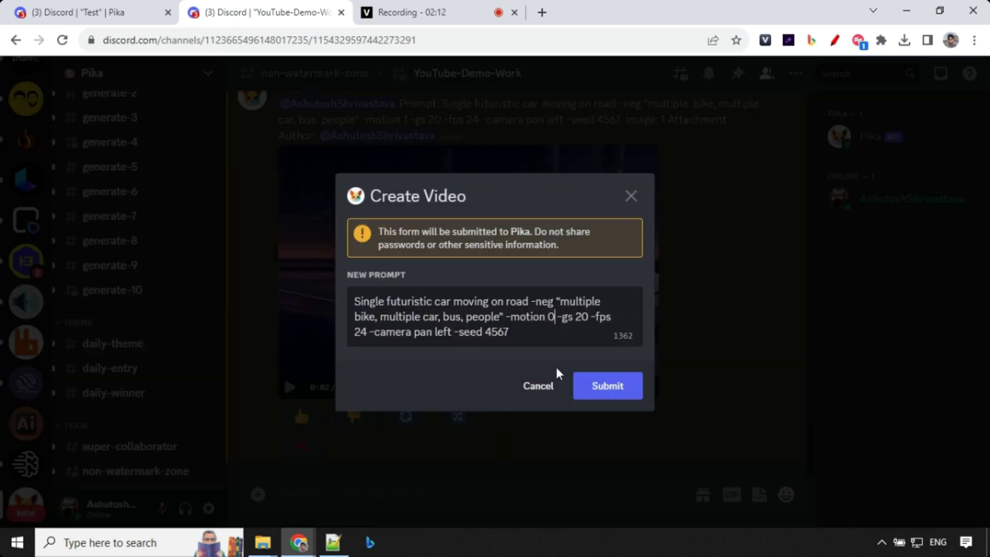
click(603, 397)
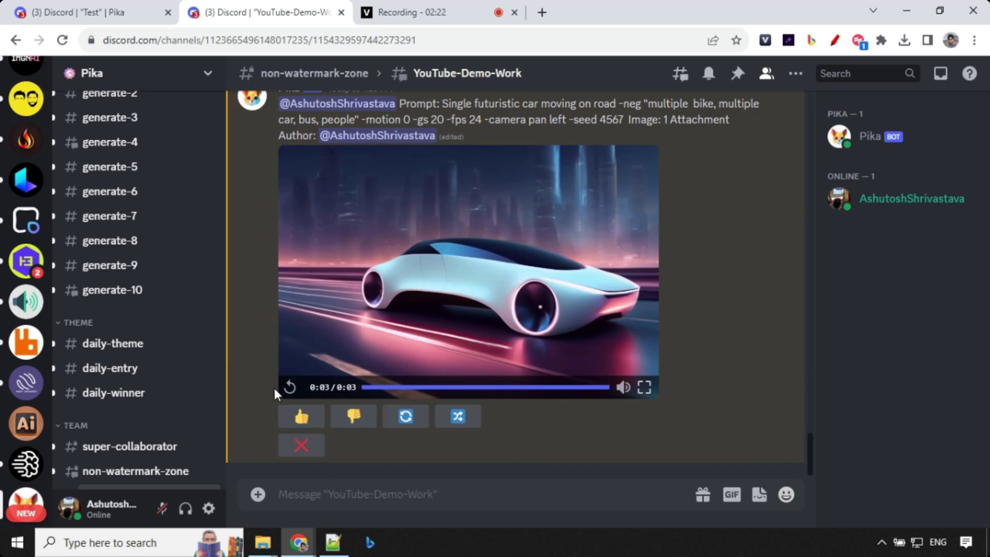
Play the motion 0 video, then the earlier zoom-in and motion 1 pan-left videos for comparison.
click(289, 387)
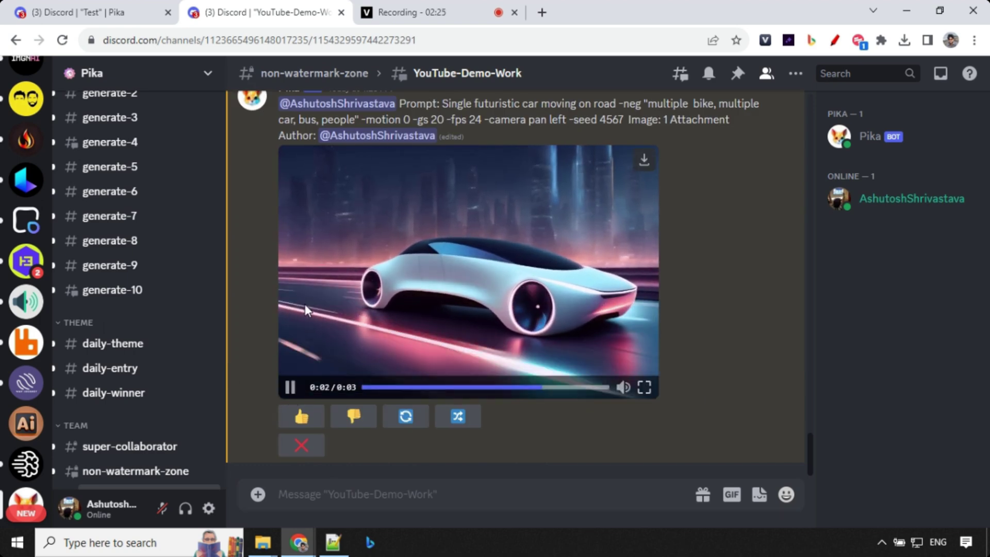
click(443, 254)
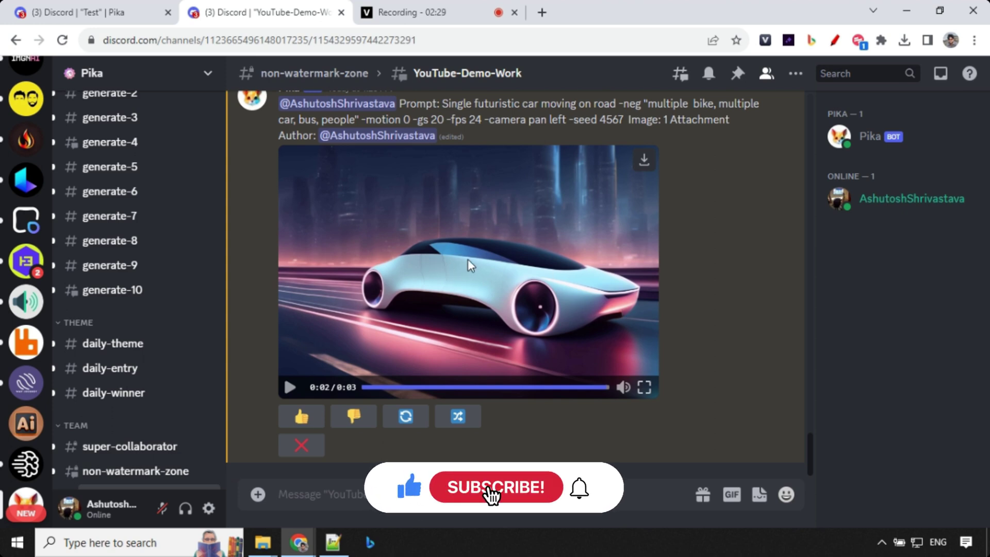
scroll(530, 282, down, 10)
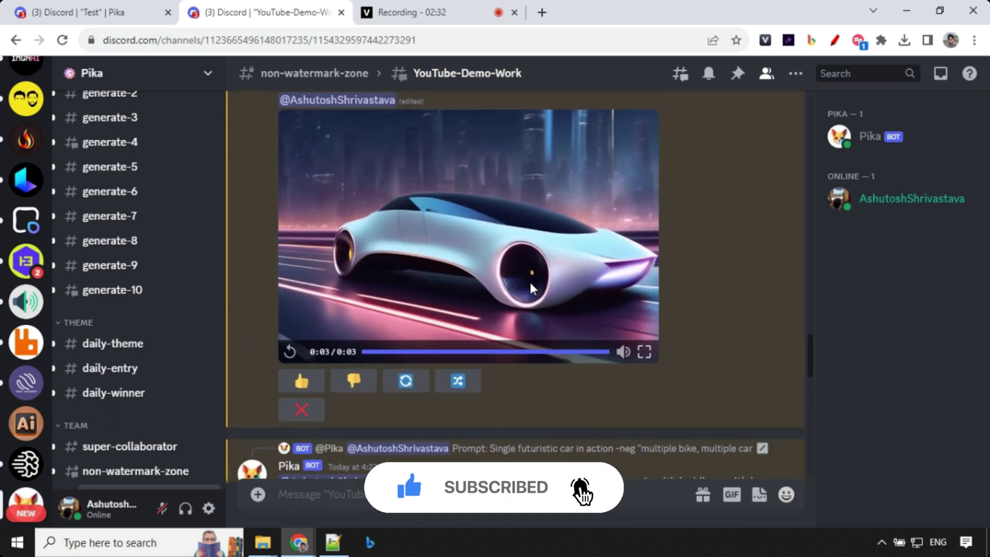
click(493, 242)
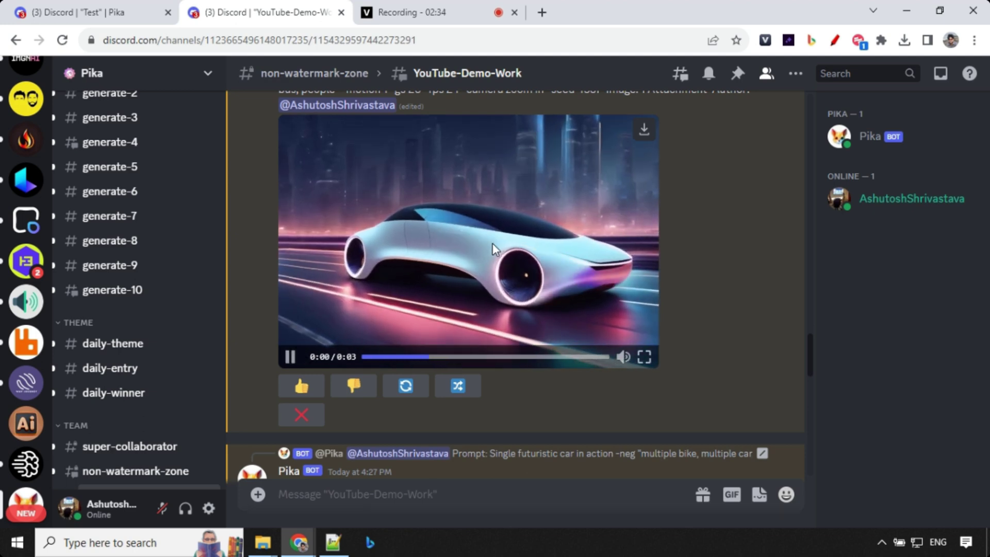
scroll(450, 265, down, 5)
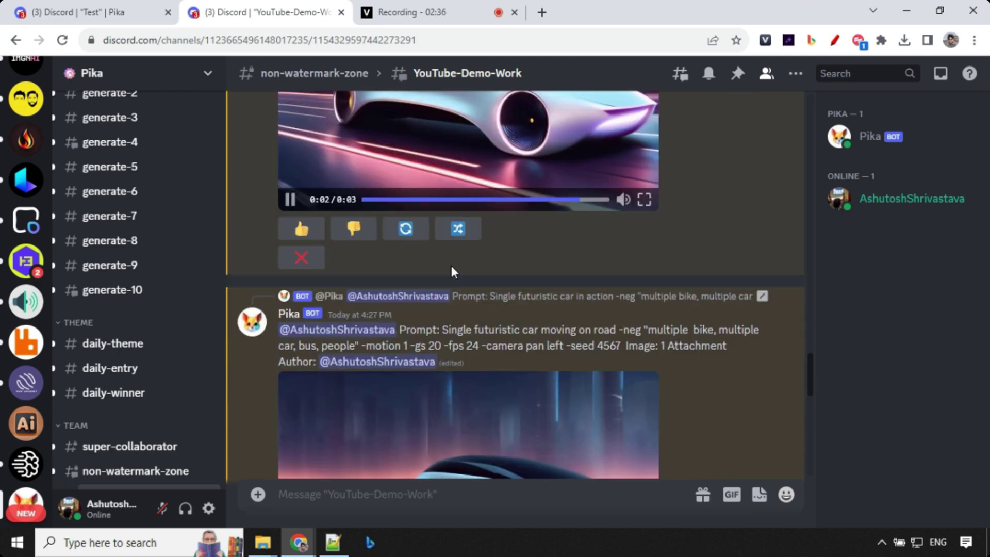
click(463, 340)
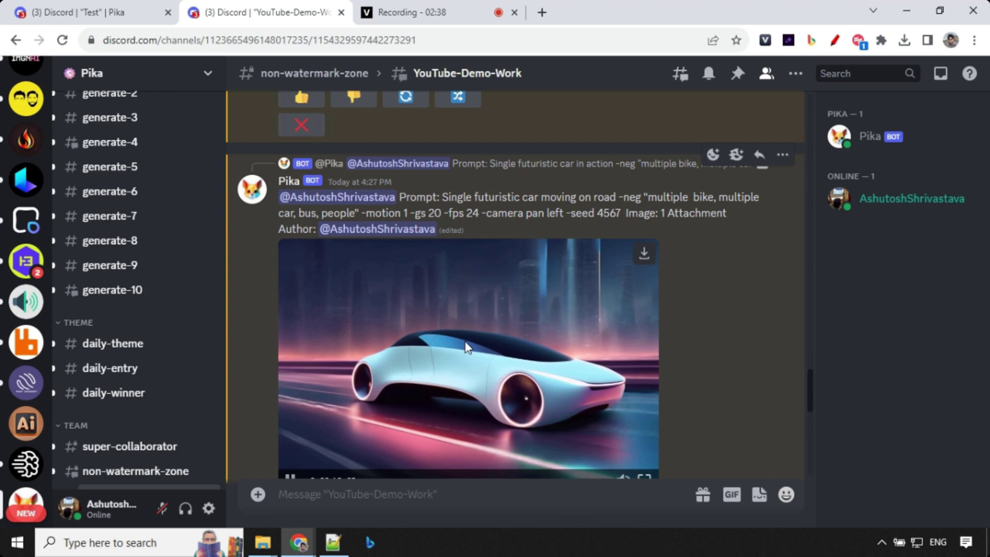
scroll(438, 325, down, 2)
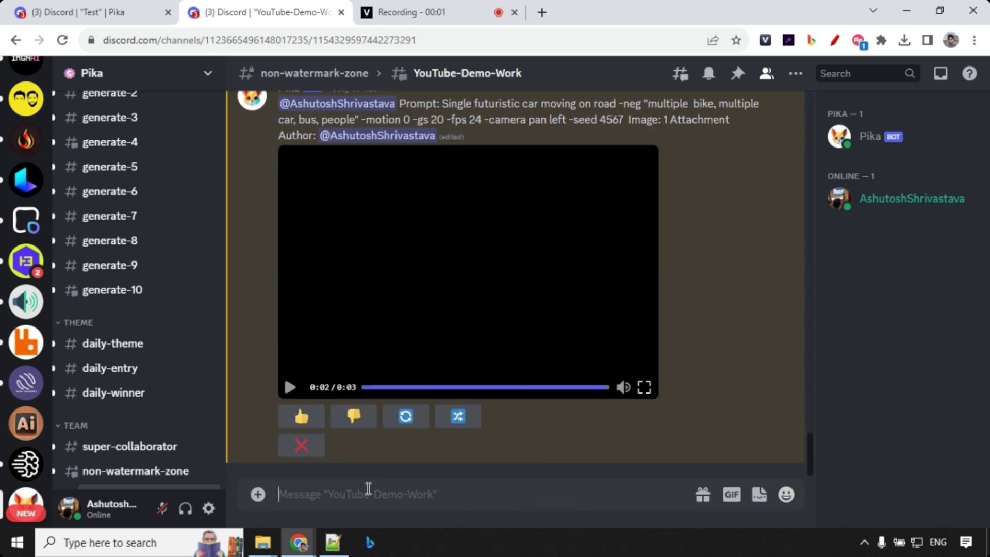
Start a Pika /animate command with the third futuristic car image from Sample-Images attached.
text(/)
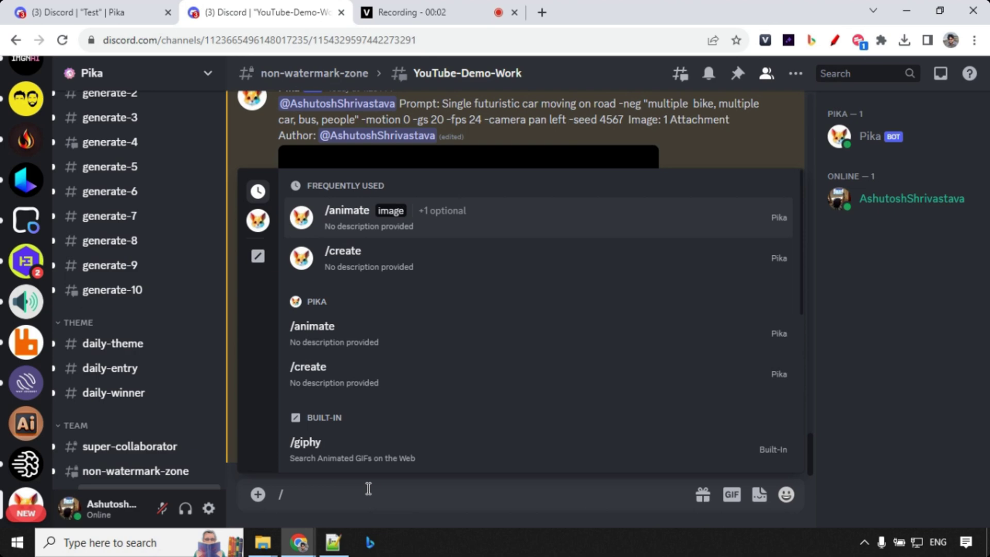
click(351, 222)
click(339, 425)
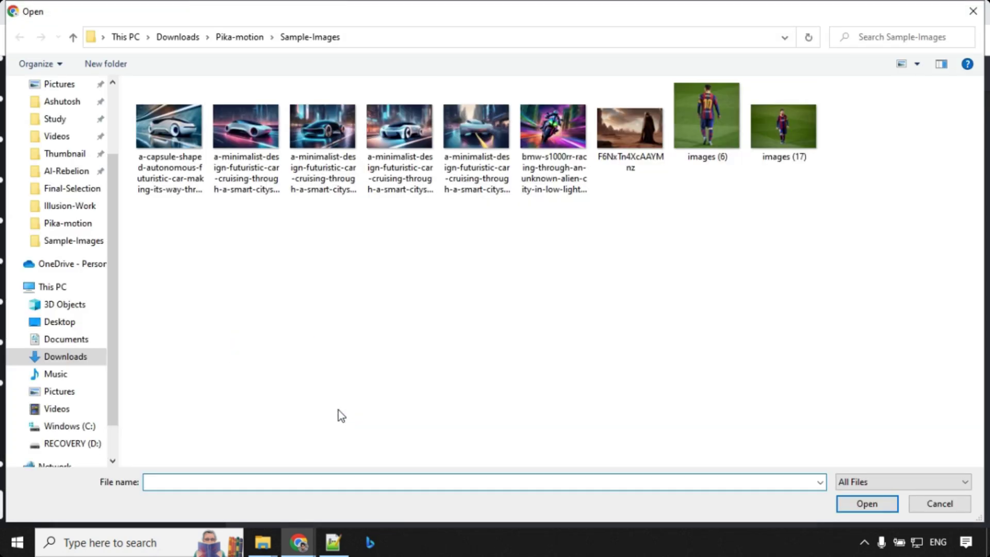
click(322, 129)
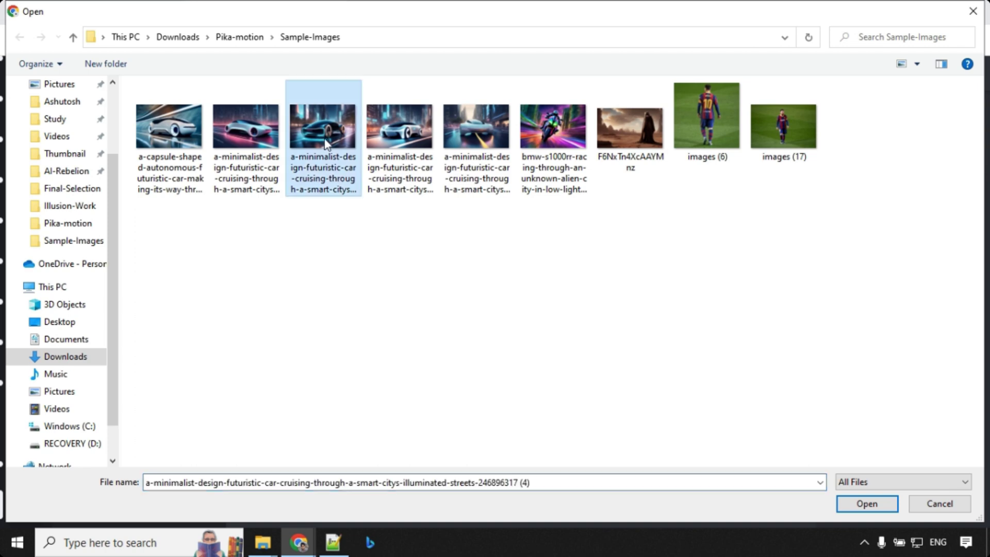
click(870, 508)
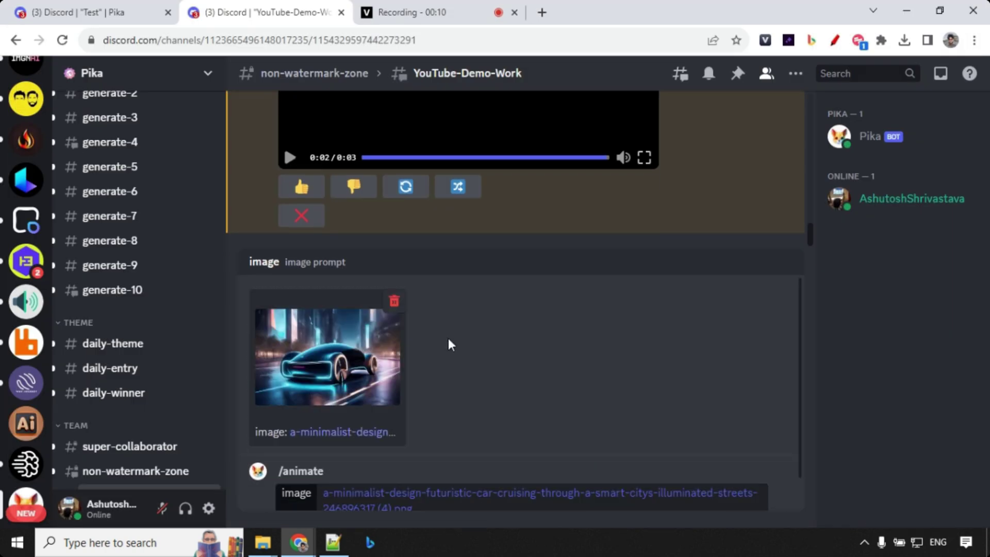
Add the car-on-the-road prompt with motion 1, camera pan up right, seed 4568, and send it.
click(304, 498)
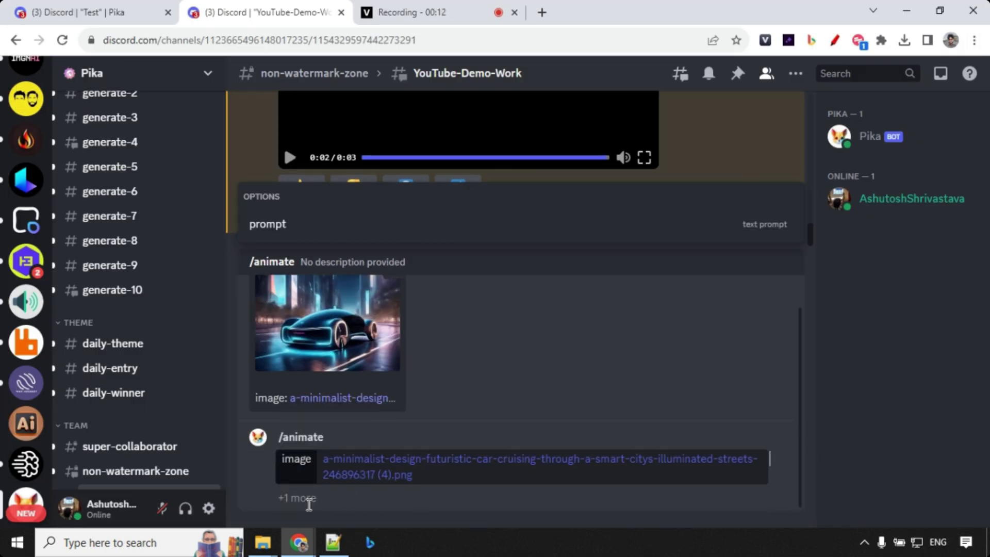
click(280, 224)
text(Single futuristic car moving on the road -neg "multiple  bike, multiple car, bus, people" -motion 1 -gs 20 -fps 24 -camera pan up right -seed 4568)
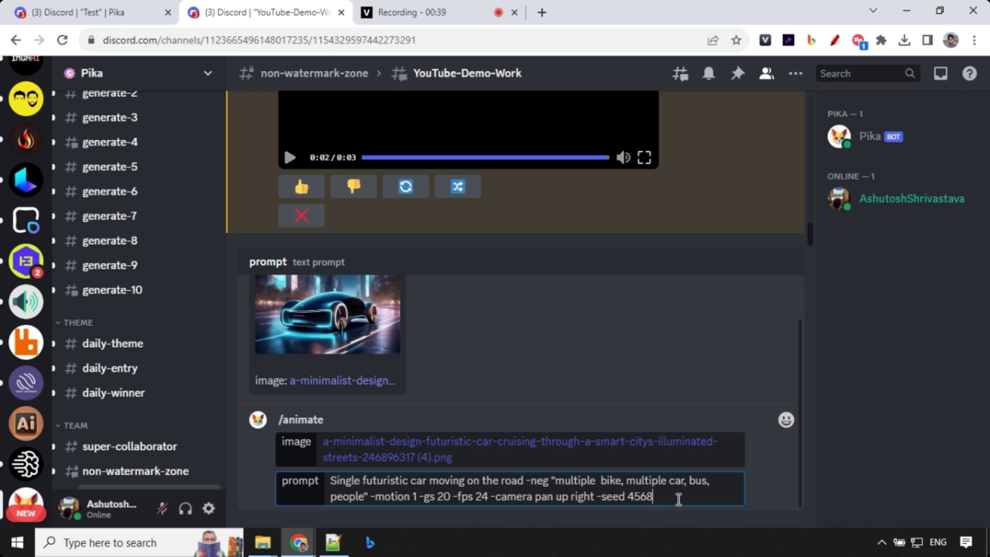
key(Return)
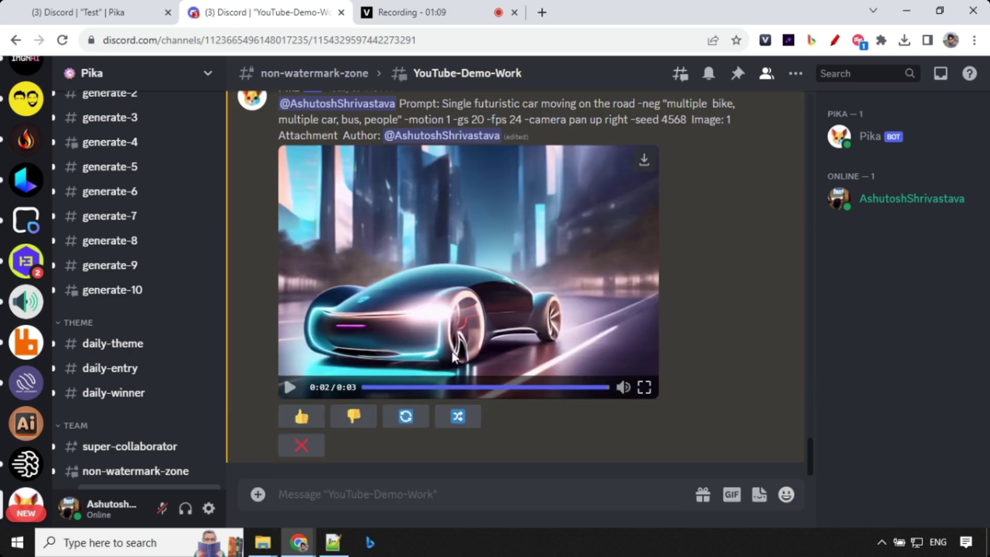
Remix the pan-up-right car video with a prompt of moving down, camera pan down left, seed 4571.
click(290, 386)
drag(525, 119, 620, 123)
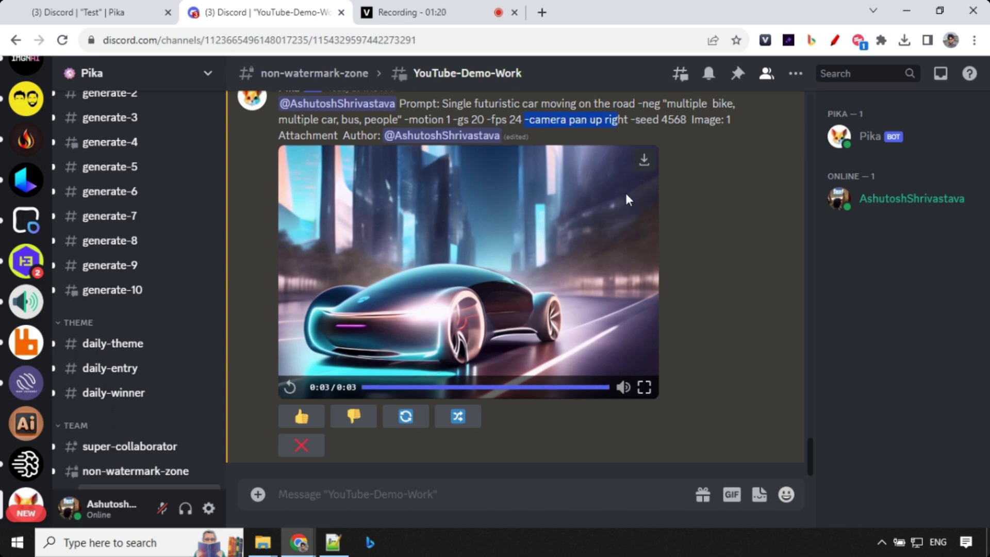
click(464, 417)
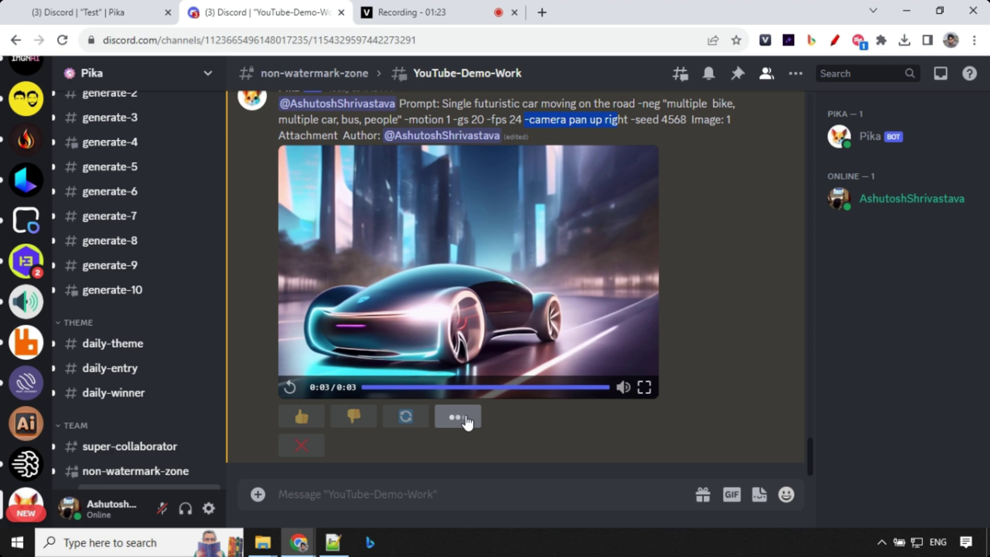
triple_click(567, 331)
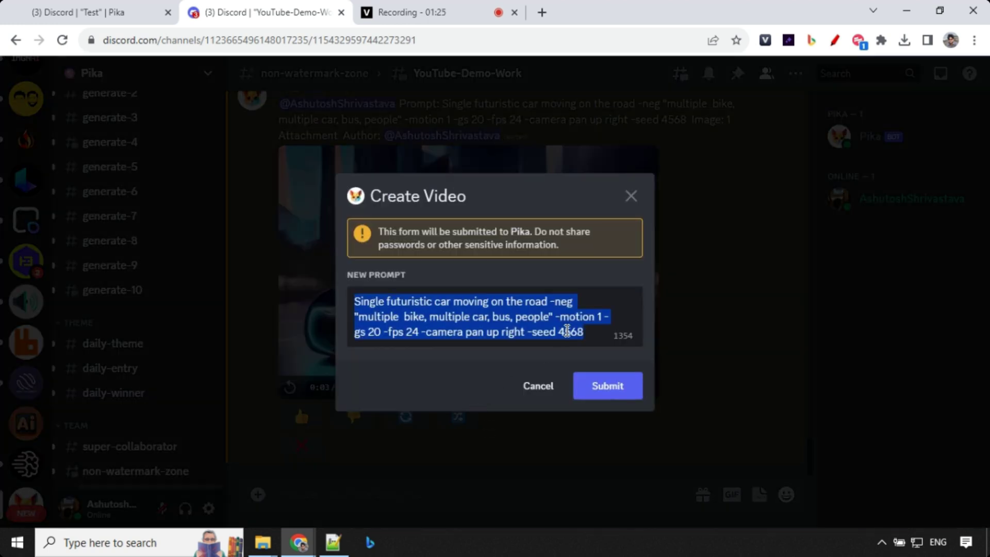
text(Single futuristic car moving down on the road -neg "multiple  bike, multiple car, bus, people" -motion 1 -gs 20 -fps 24 -camera pan down left -seed 4571)
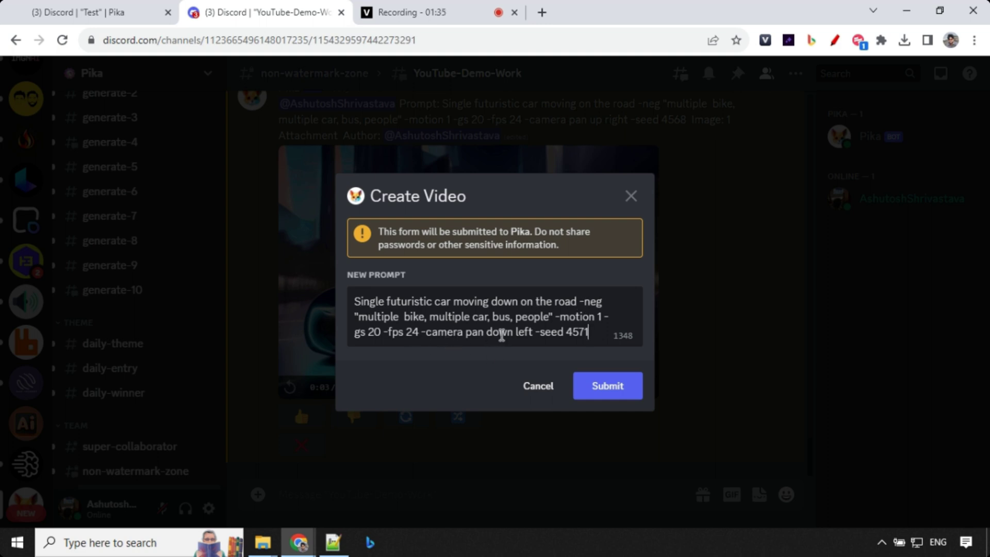
Submit the seed 4571 remix and replay the resulting pan-down-left car clip twice.
click(604, 387)
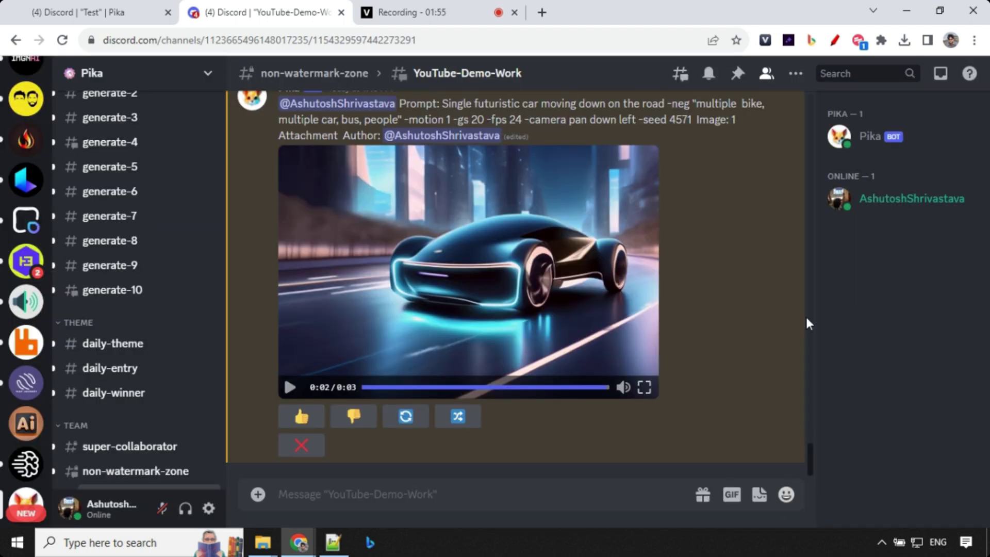
click(446, 387)
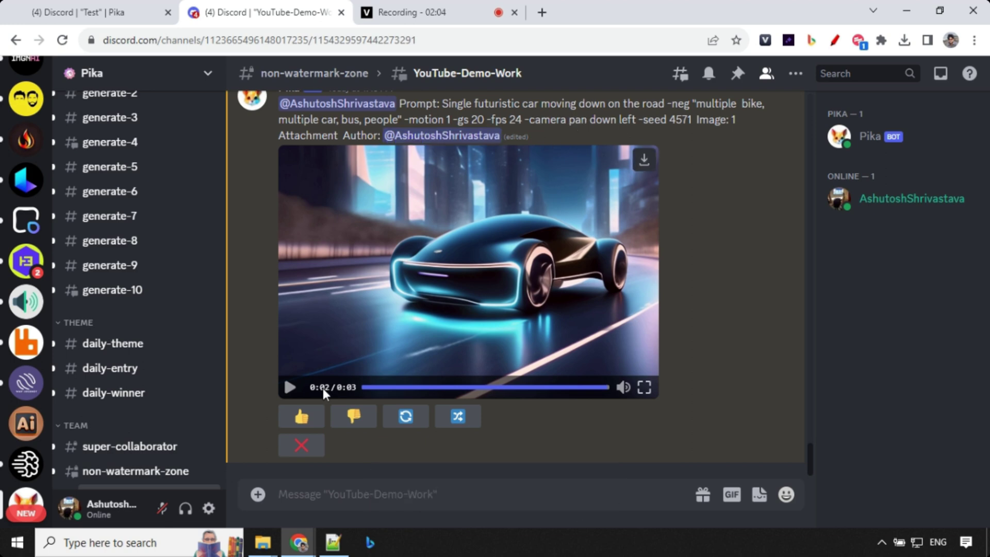
click(292, 387)
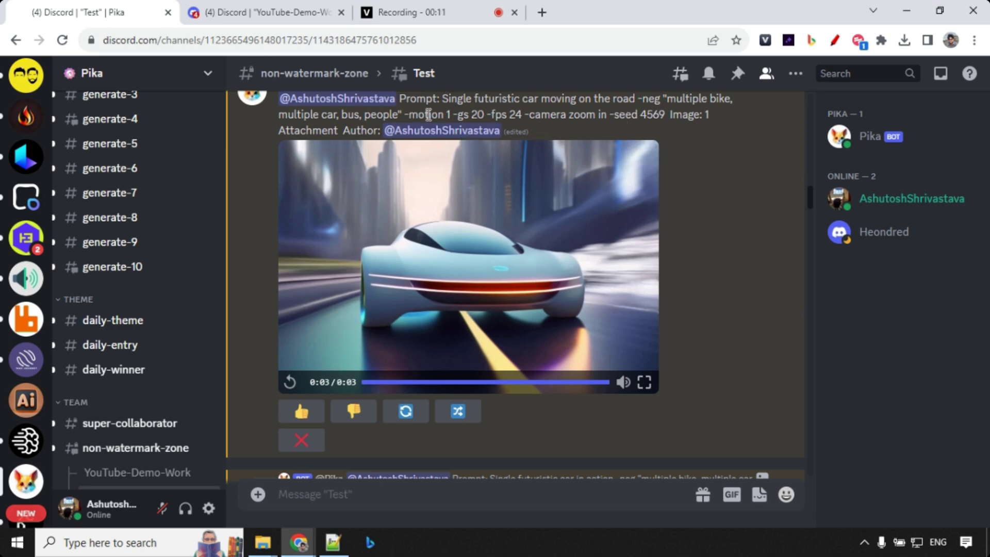
Replay the zoom-in car clip, mark 'pan left' in the white car's prompt, and replay that clip.
click(290, 382)
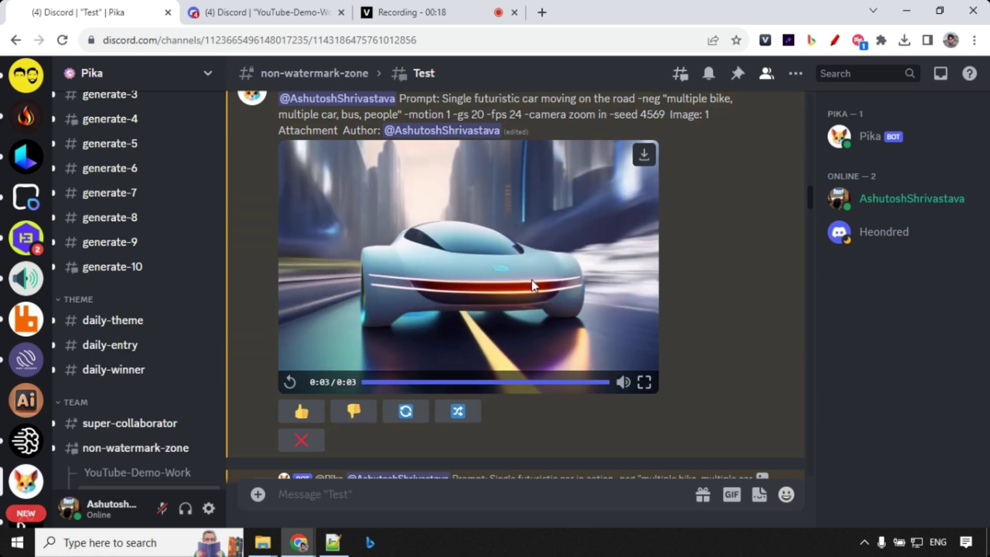
scroll(531, 283, down, 5)
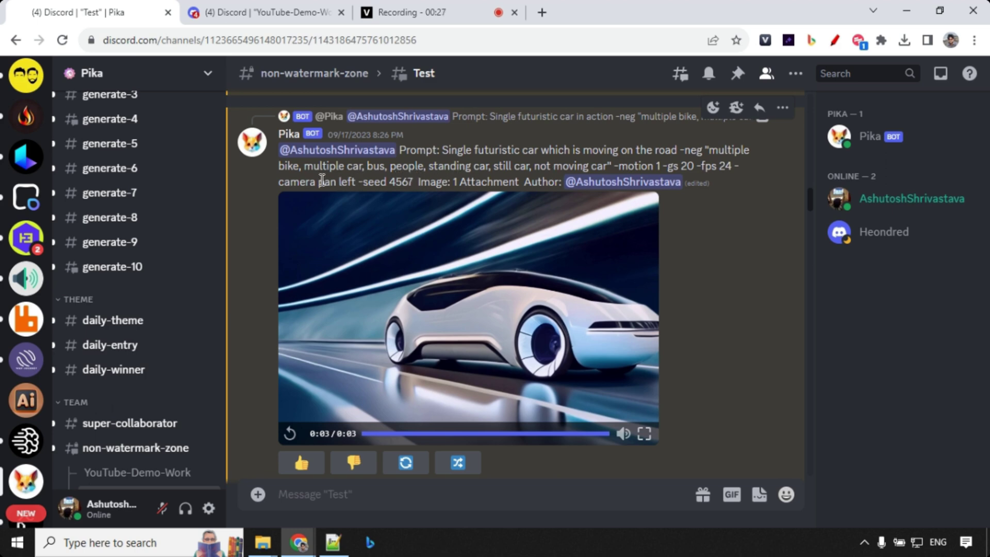
drag(318, 181, 355, 182)
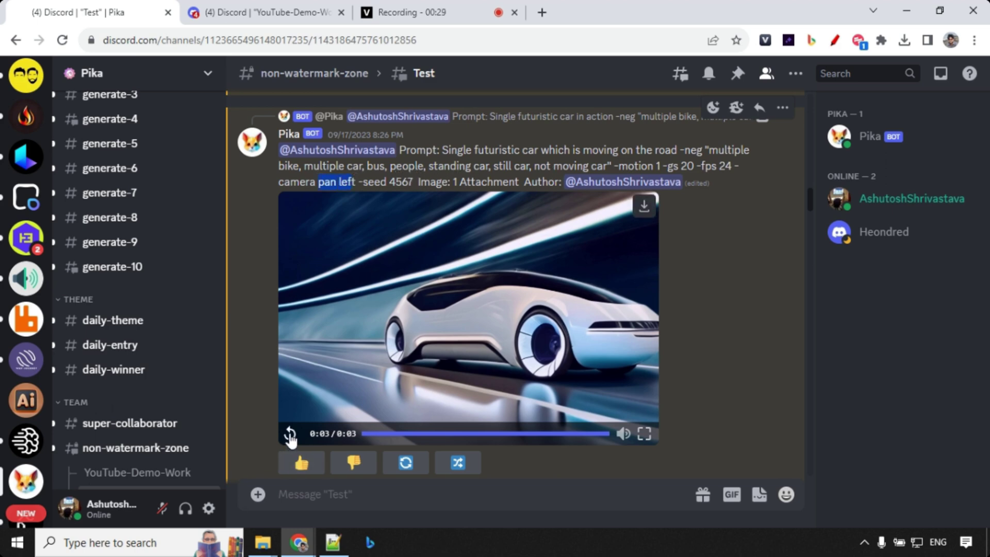
click(290, 434)
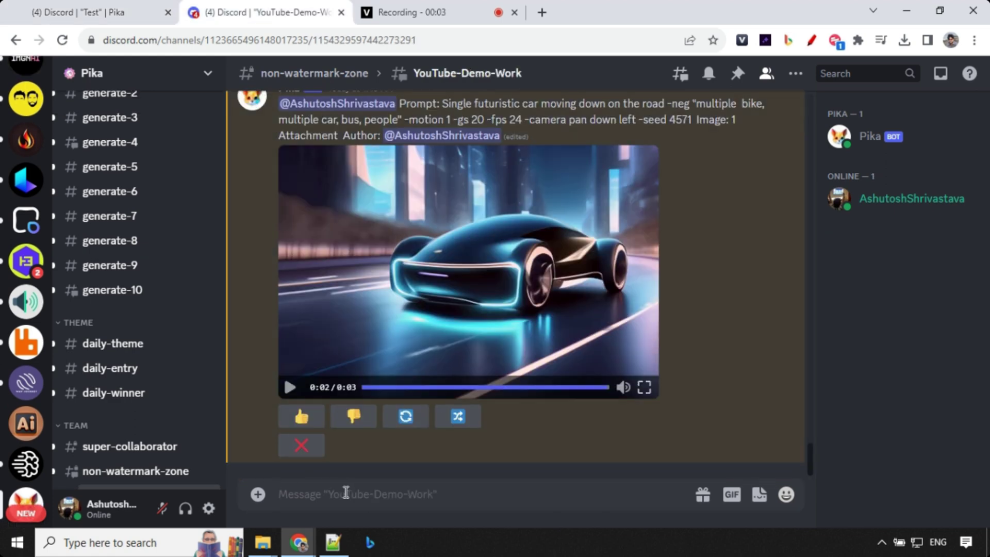
Start a Pika /animate command with the desert image F6NxTn4XcAAYMnz.jpg attached.
text(/)
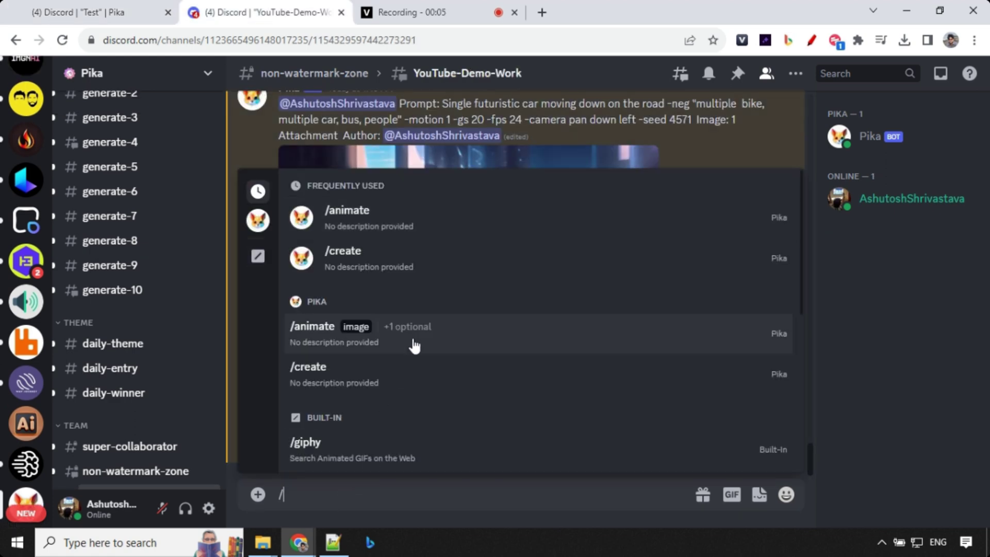
click(361, 219)
click(339, 412)
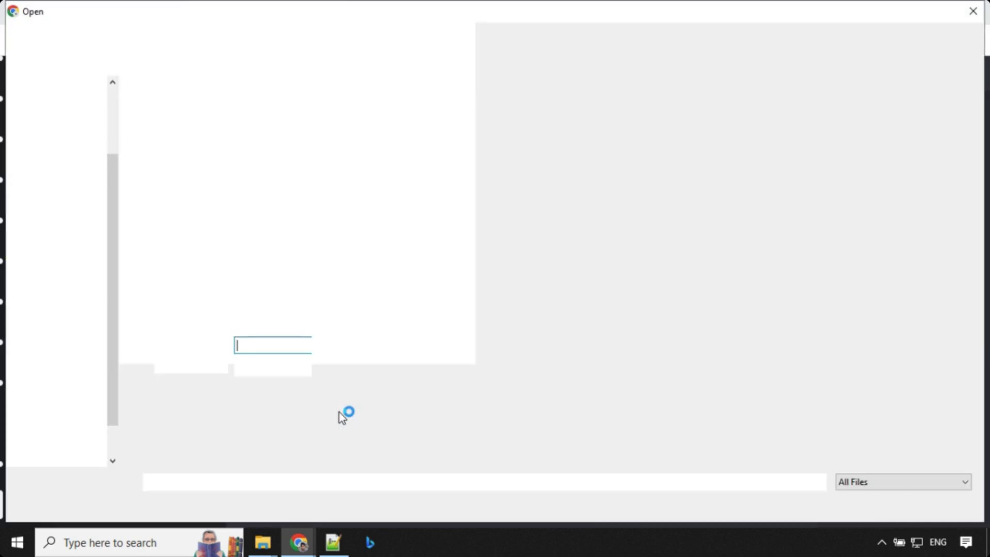
click(630, 129)
click(873, 506)
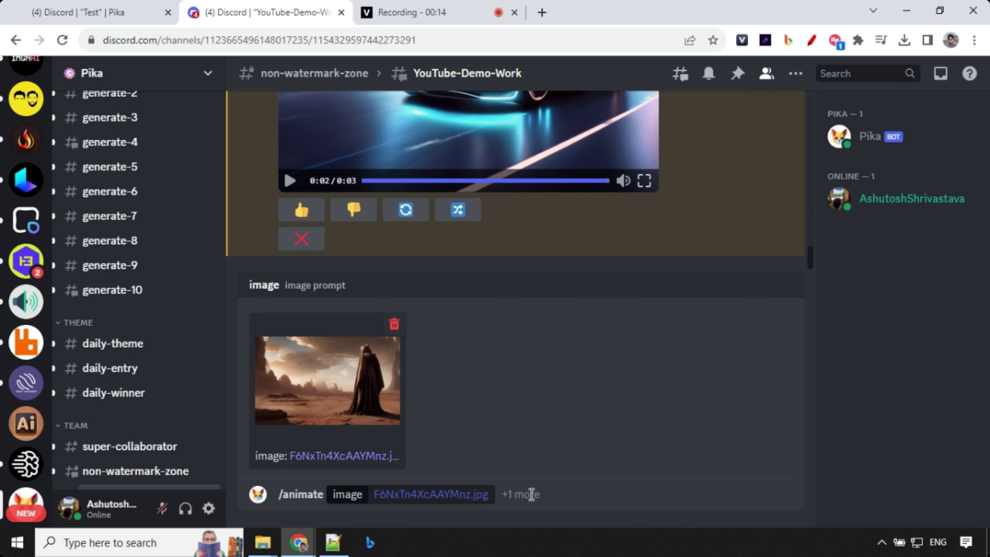
Add the walking-in-the-desert prompt with camera pan left and seed 4567, and send it.
click(531, 494)
click(262, 248)
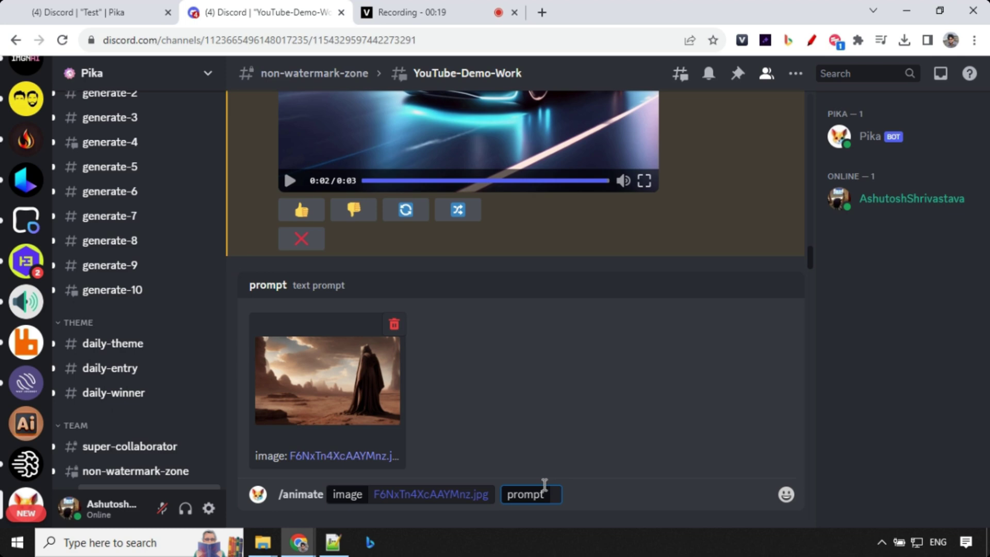
text(person wearing long clothes from head to toe walking in the desert -neg " standing still, no movement, " -motion 1 -gs 20 -fps 24 -camera pan left -seed 4567)
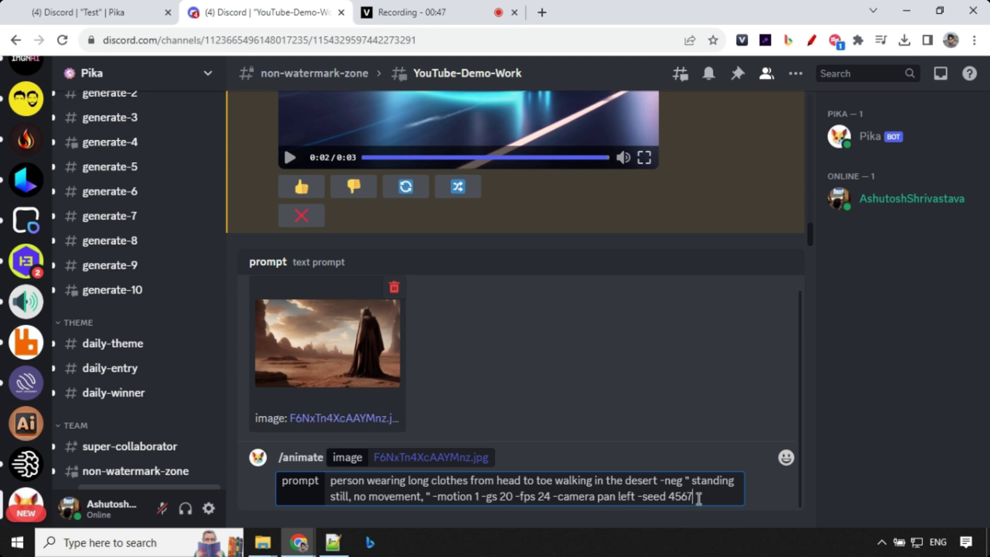
key(Return)
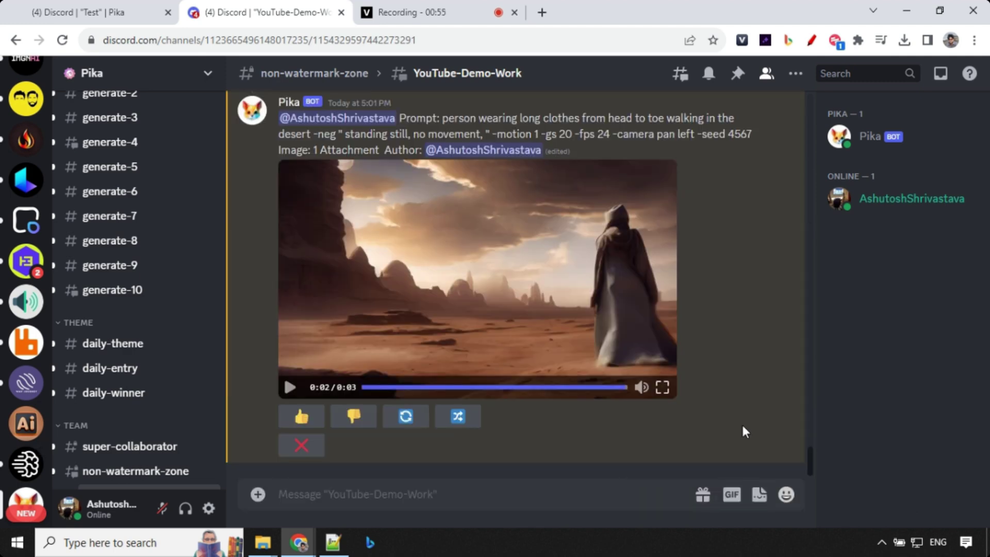
Replay Pika's 3-second clip of the robed figure walking in the desert twice.
mouse_move(205, 438)
click(289, 386)
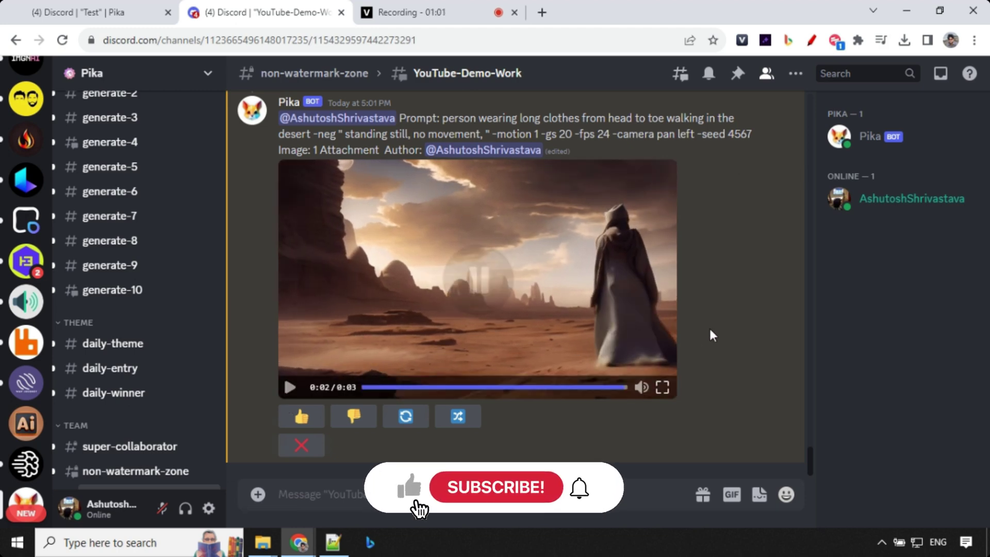
click(291, 387)
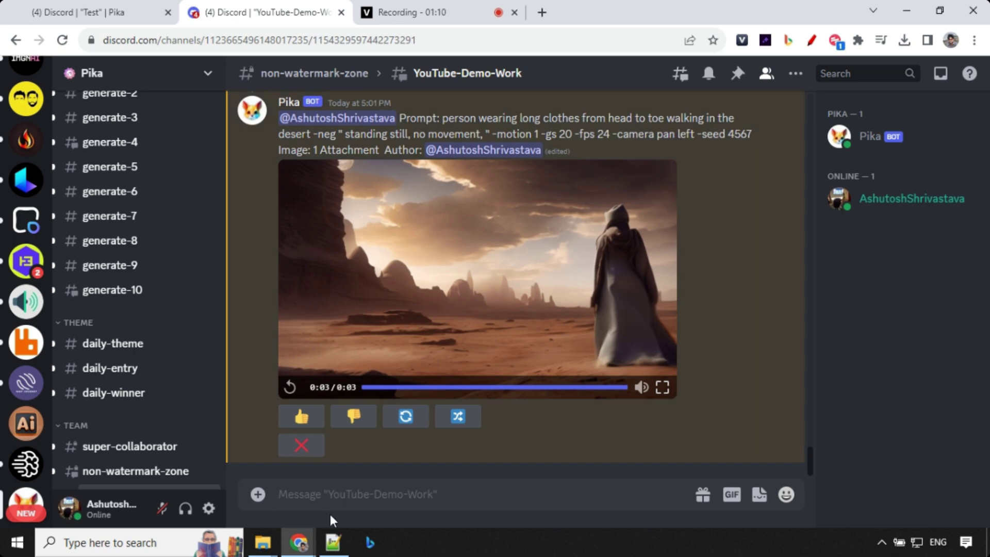
Fill an /animate command with images (6).jpeg and the pitch-walking prompt: motion 0, camera zoom out, seed 4567.
click(307, 495)
text(/)
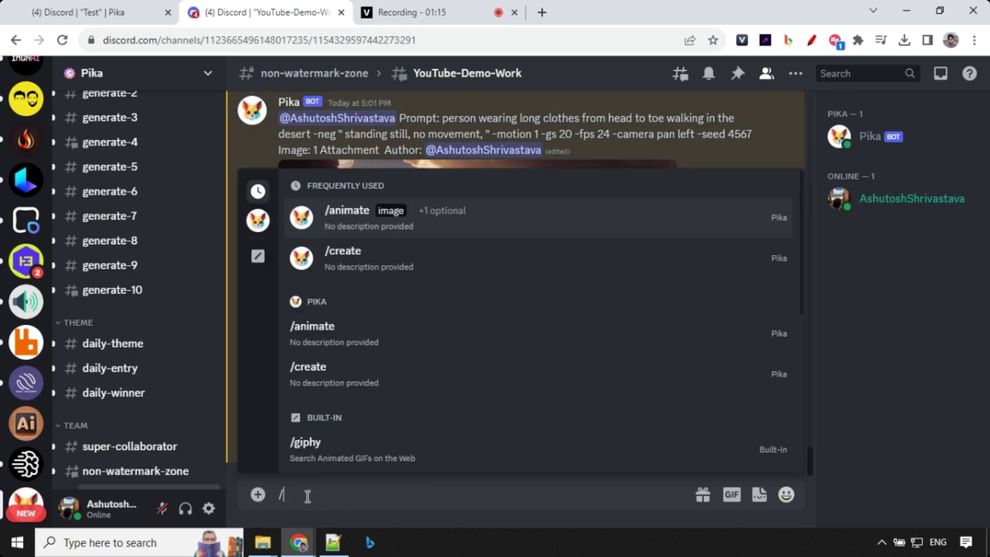
click(364, 227)
click(703, 111)
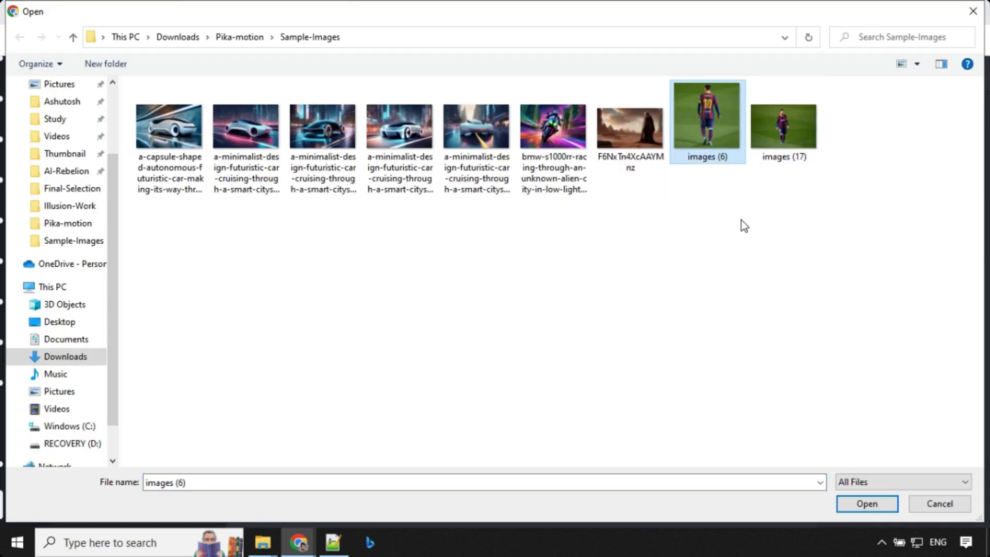
click(866, 503)
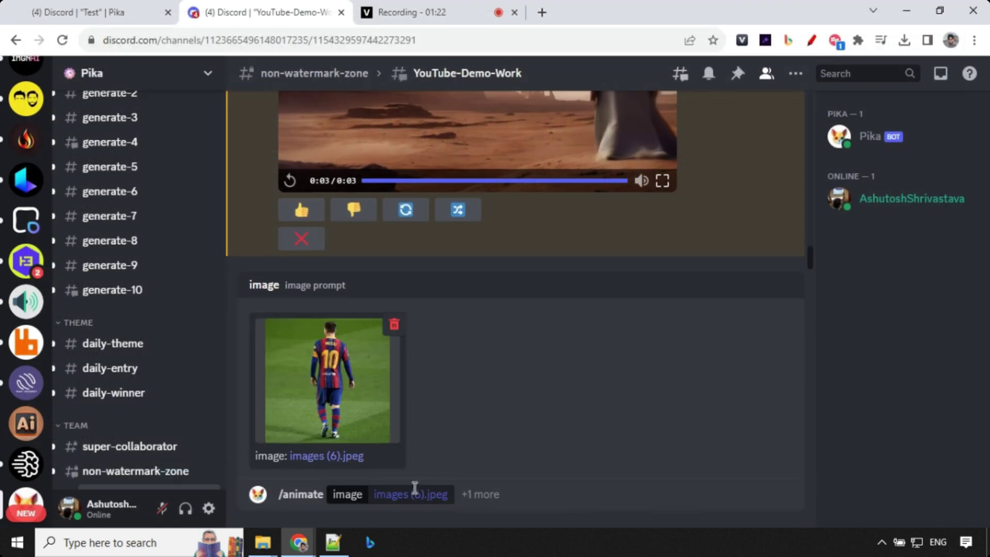
click(264, 248)
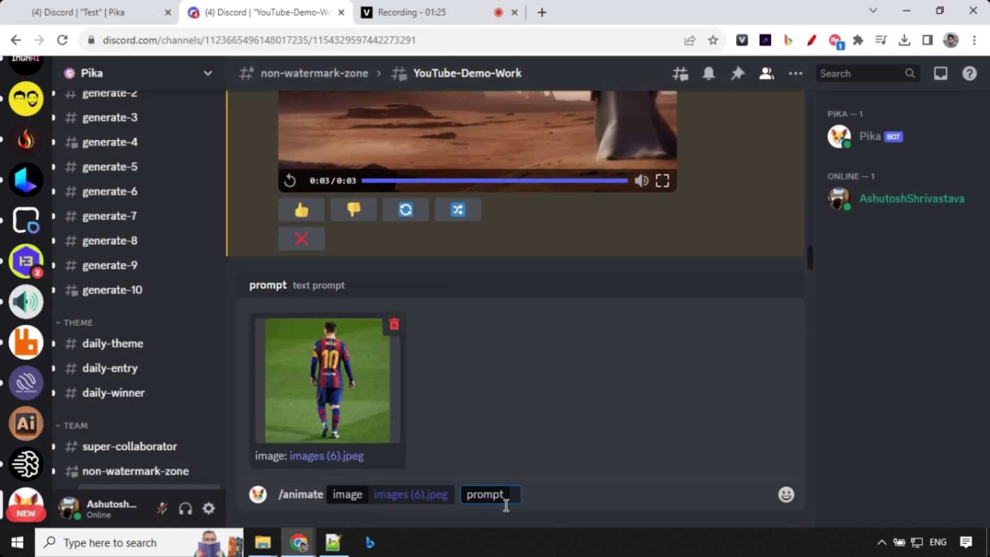
text(Lionel Messi walking on the pitch -neg "standing still, no movement, football, disfigured, extra elements ". -motion 0 -gs 20 -fps 24 -camera zoom out -seed 4567)
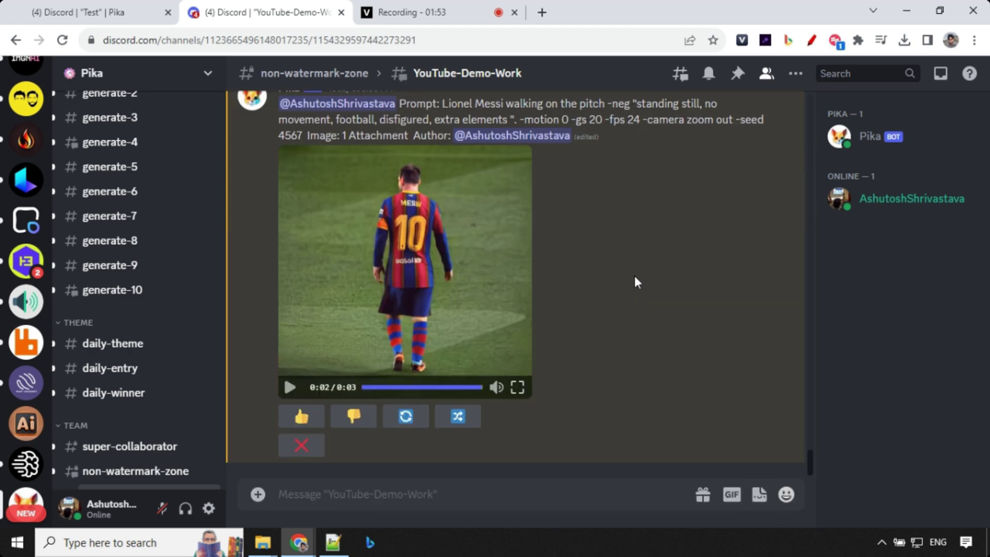
click(290, 387)
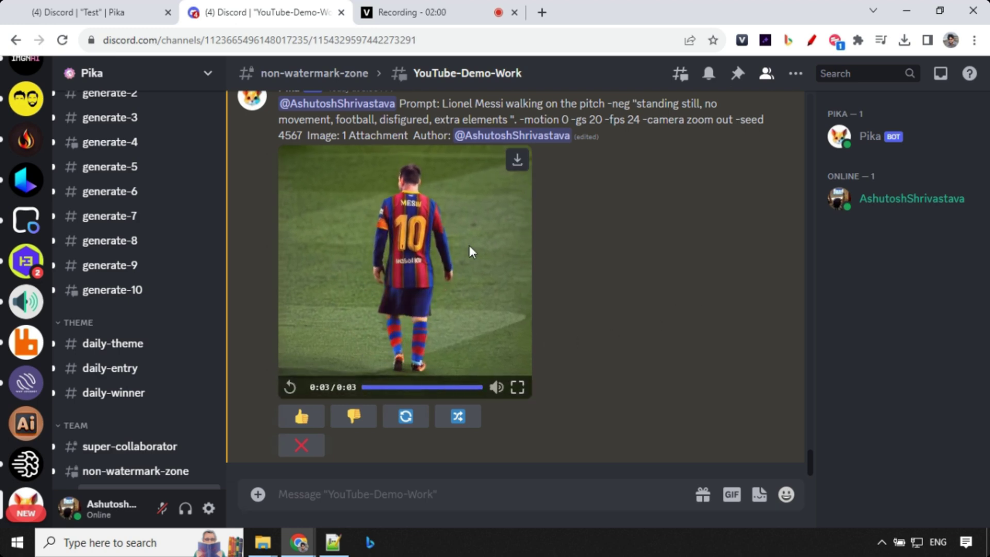
click(290, 387)
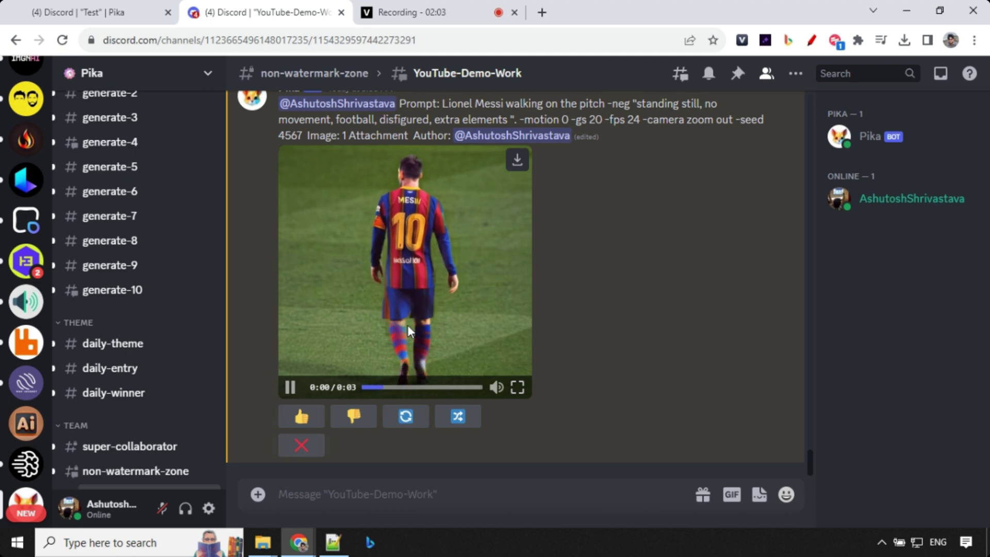
click(436, 299)
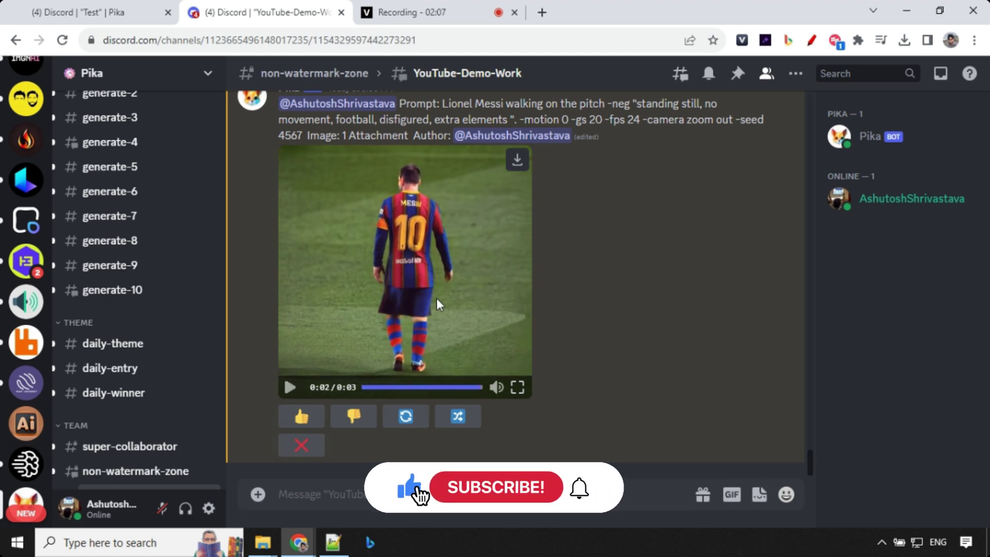